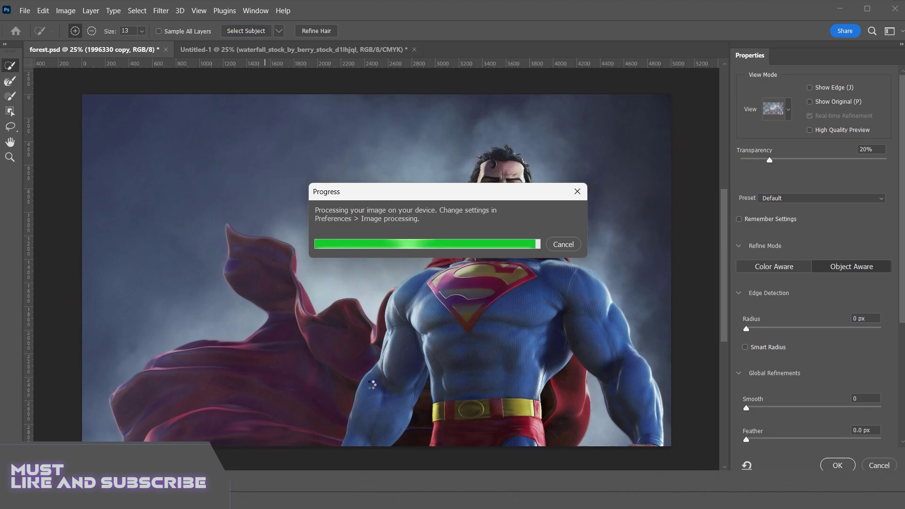
# Output the Superman cutout as a masked layer and add a black-filled layer directly below the image layers
pyautogui.click(838, 465)
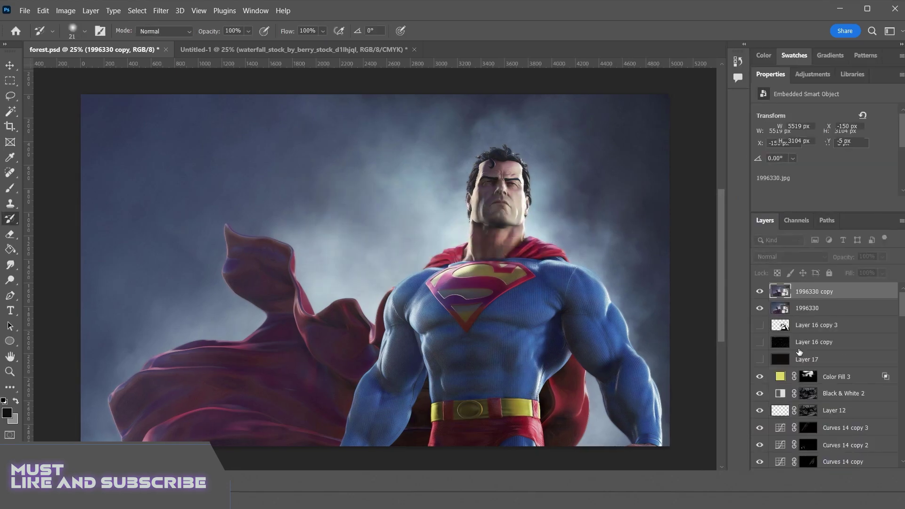
pyautogui.click(817, 343)
pyautogui.hotkey('ctrl', 'shift', 'alt', 'n')
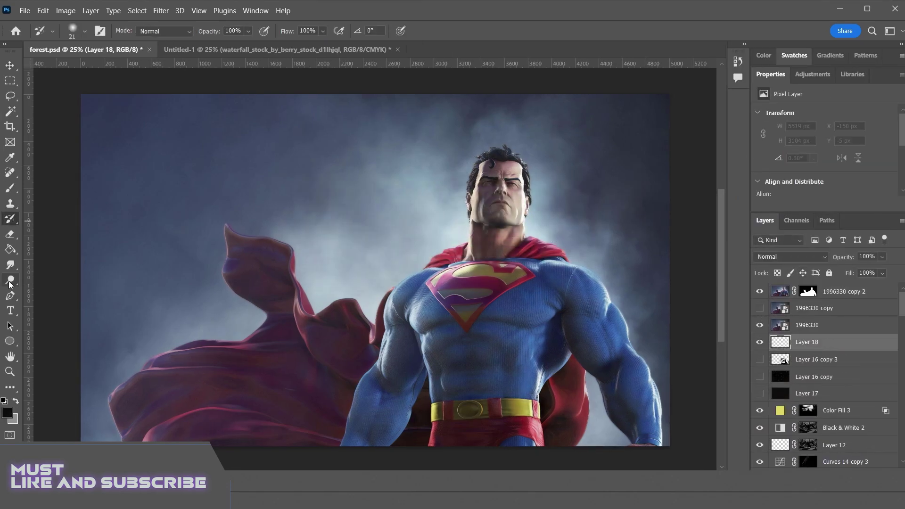
pyautogui.press('g')
pyautogui.click(356, 222)
pyautogui.click(759, 331)
pyautogui.click(758, 331)
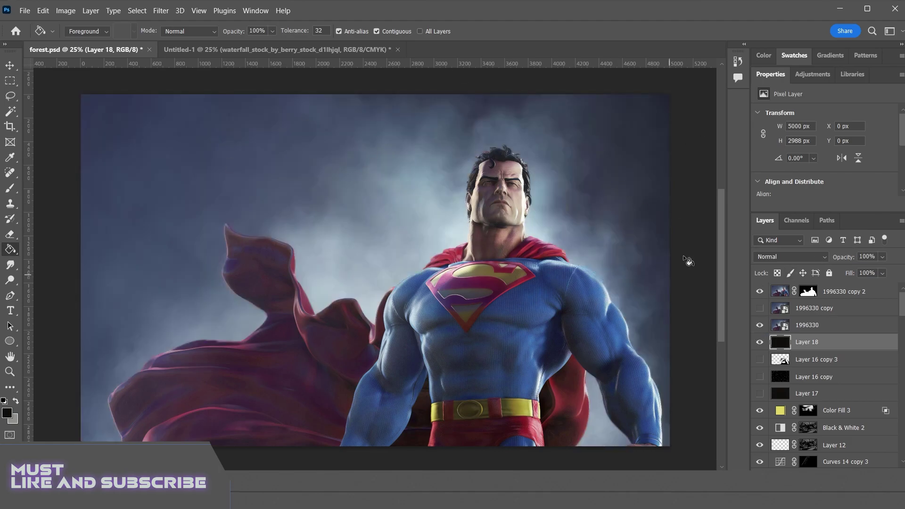
# Add a new layer at the top of the layer stack and fill it with black
pyautogui.click(825, 318)
pyautogui.click(830, 291)
pyautogui.hotkey('ctrl', 'shift', 'alt', 'n')
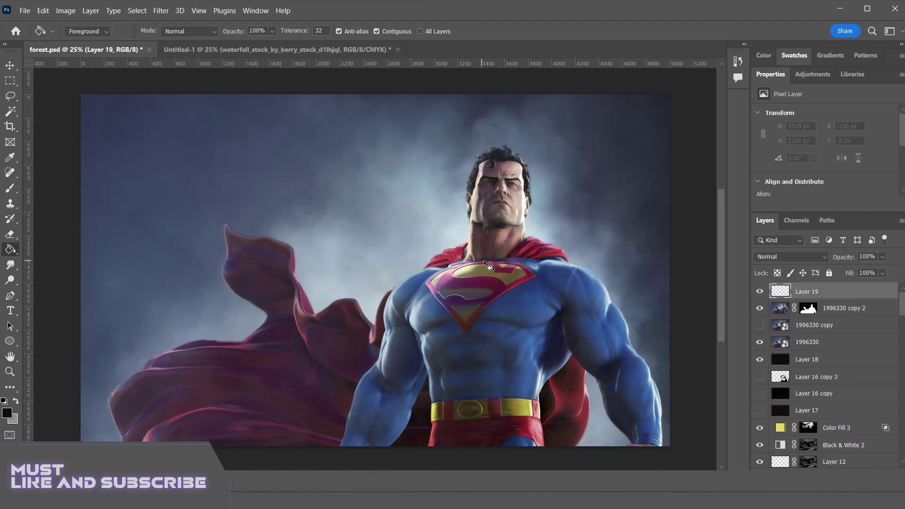
pyautogui.click(261, 287)
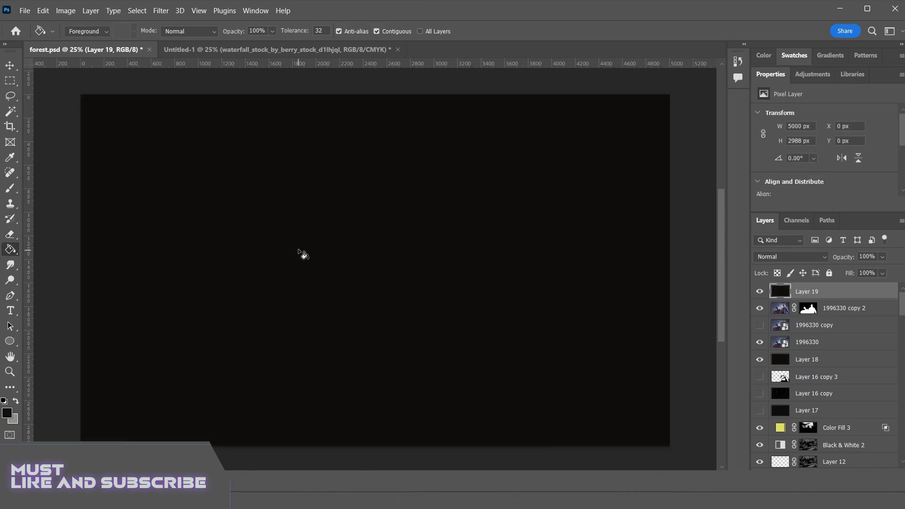
# Apply the Mezzotint filter to the top black layer to create white specks
pyautogui.click(160, 10)
pyautogui.moveTo(254, 211)
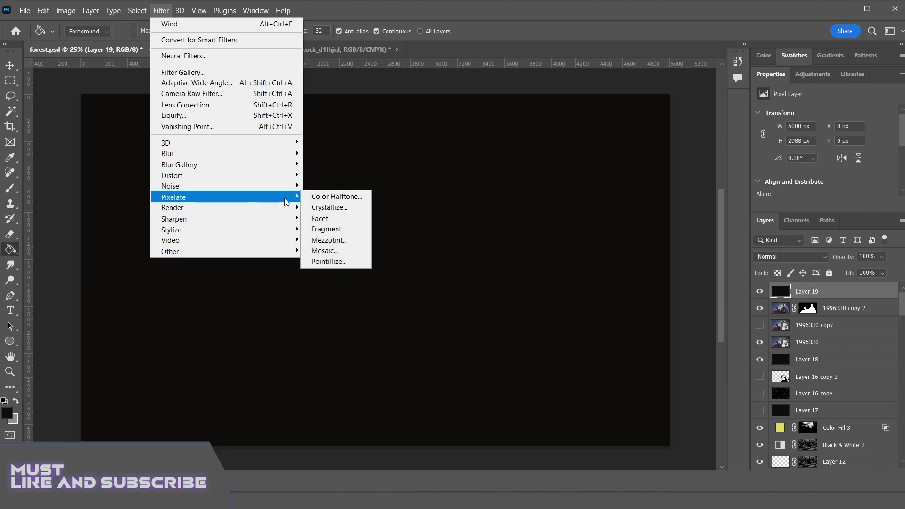
pyautogui.click(323, 237)
pyautogui.click(427, 283)
pyautogui.click(427, 312)
pyautogui.click(543, 124)
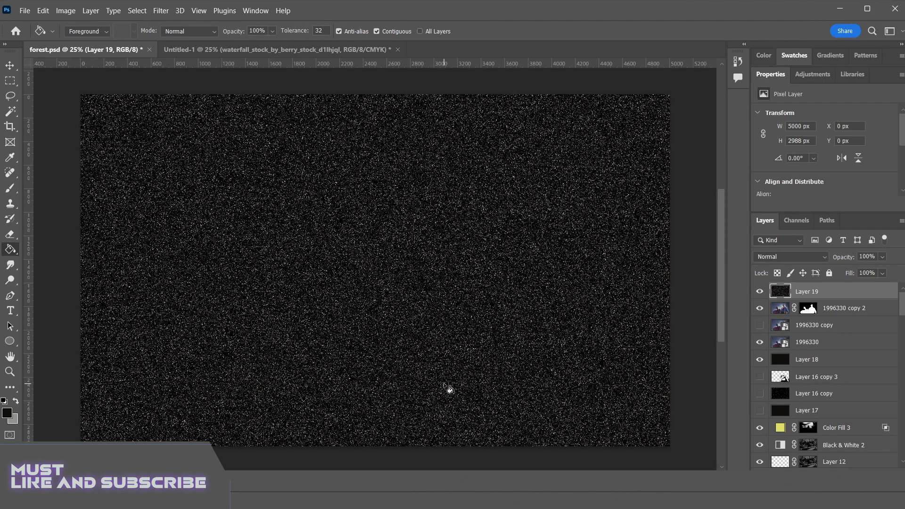
# Scale the speckled layer proportionally to 200% in width and height
pyautogui.hotkey('ctrl', 't')
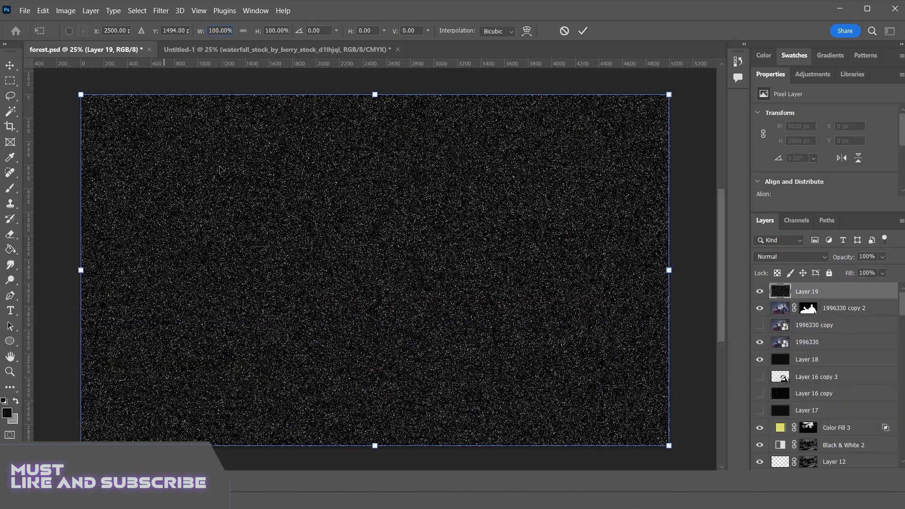
pyautogui.write('200')
pyautogui.press('Return')
pyautogui.click(244, 31)
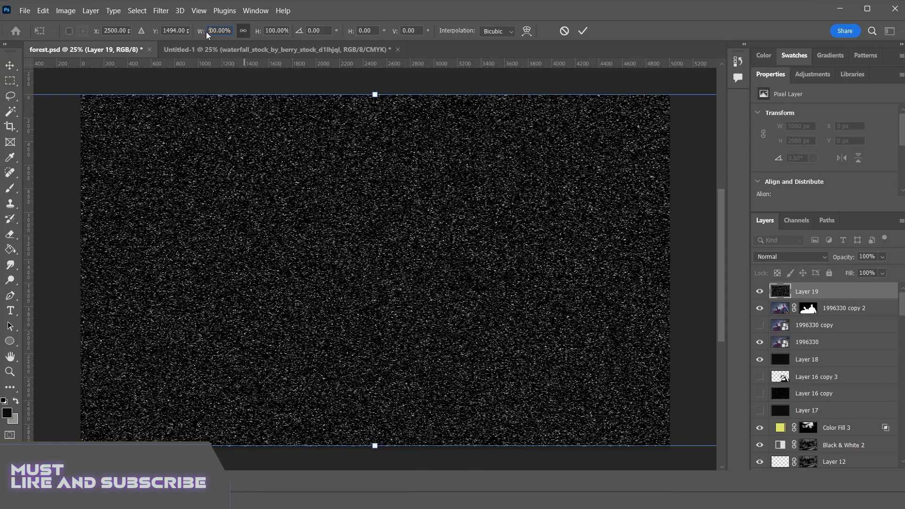
pyautogui.write('2')
pyautogui.click(582, 31)
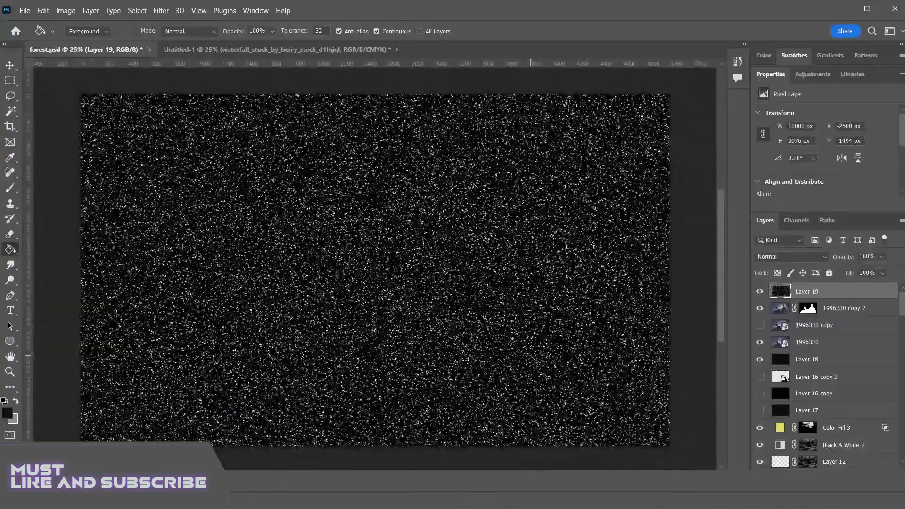
# Crop the enlarged speckled layer to the full canvas area and clear the selection
pyautogui.hotkey('ctrl', 'a')
pyautogui.click(65, 10)
pyautogui.click(74, 137)
pyautogui.click(509, 148)
pyautogui.click(65, 10)
pyautogui.click(64, 11)
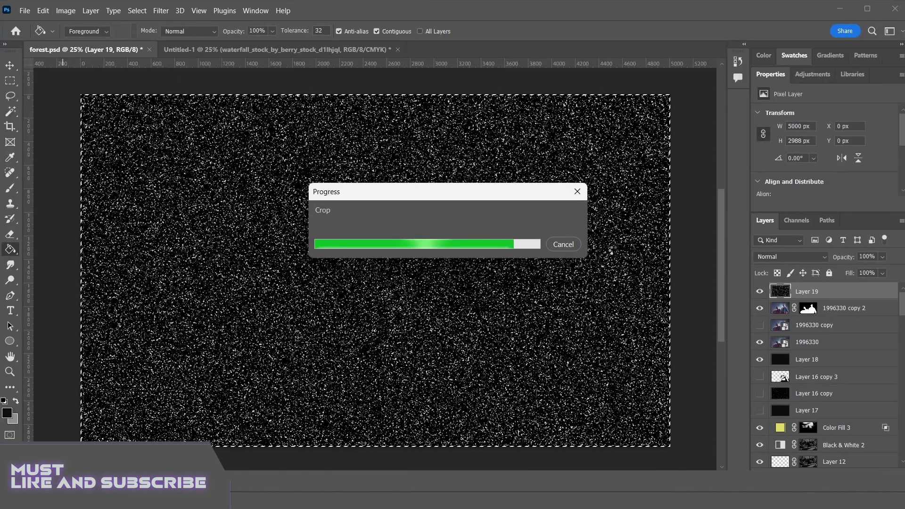
pyautogui.hotkey('ctrl', 'd')
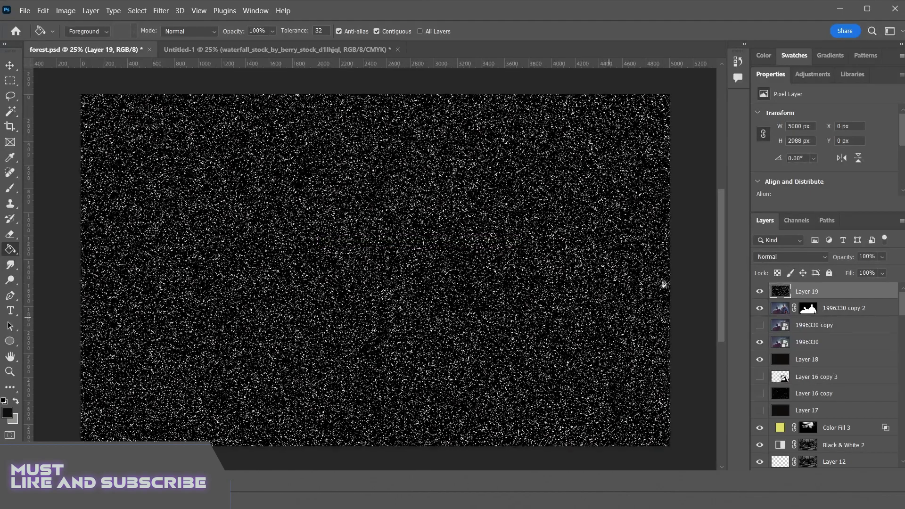
# Soften the white specks by applying the Blur filter followed by a Gaussian Blur
pyautogui.click(161, 10)
pyautogui.moveTo(236, 153)
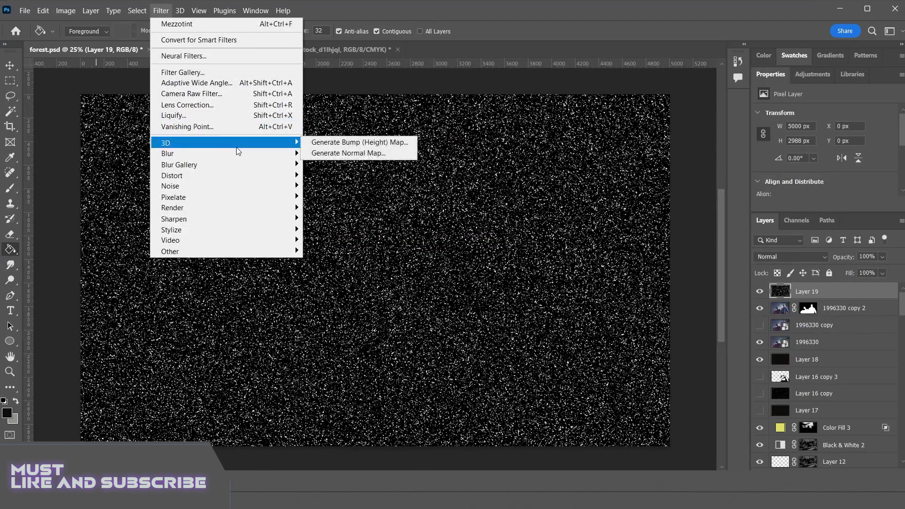
pyautogui.click(335, 164)
pyautogui.click(161, 10)
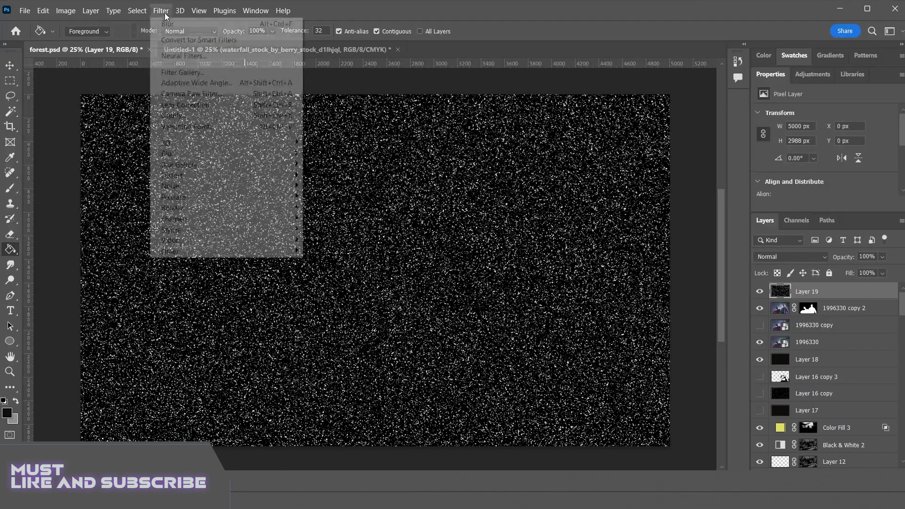
pyautogui.moveTo(236, 151)
pyautogui.click(347, 195)
pyautogui.click(651, 104)
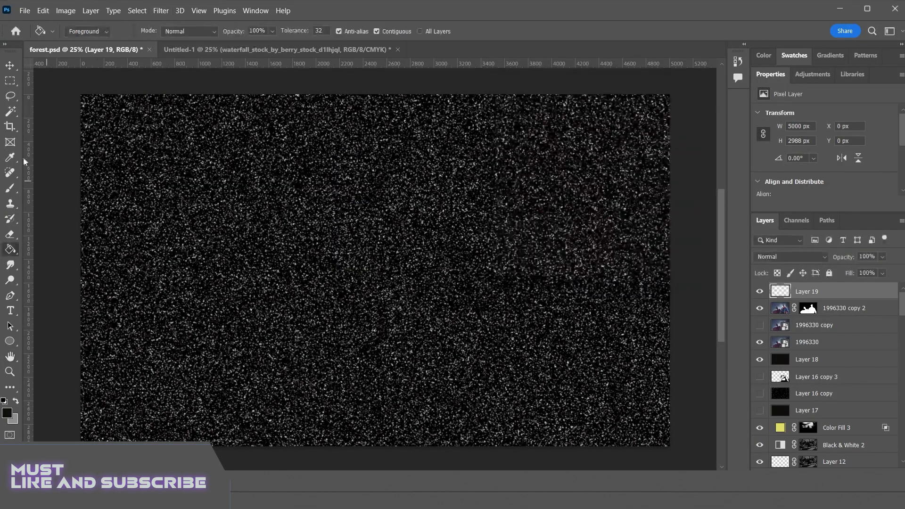
# Start a Path Blur on the speckled layer with a straight path running vertically down past the canvas's lower edge
pyautogui.click(166, 10)
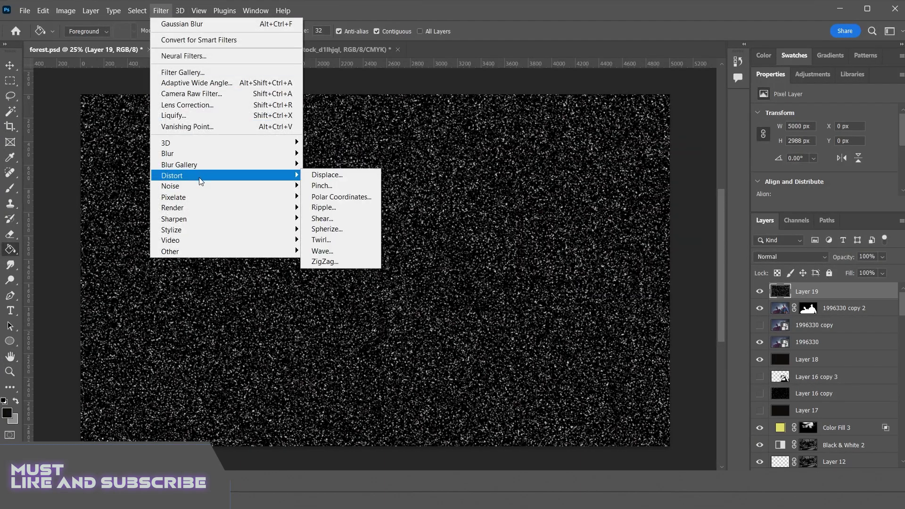
pyautogui.moveTo(196, 153)
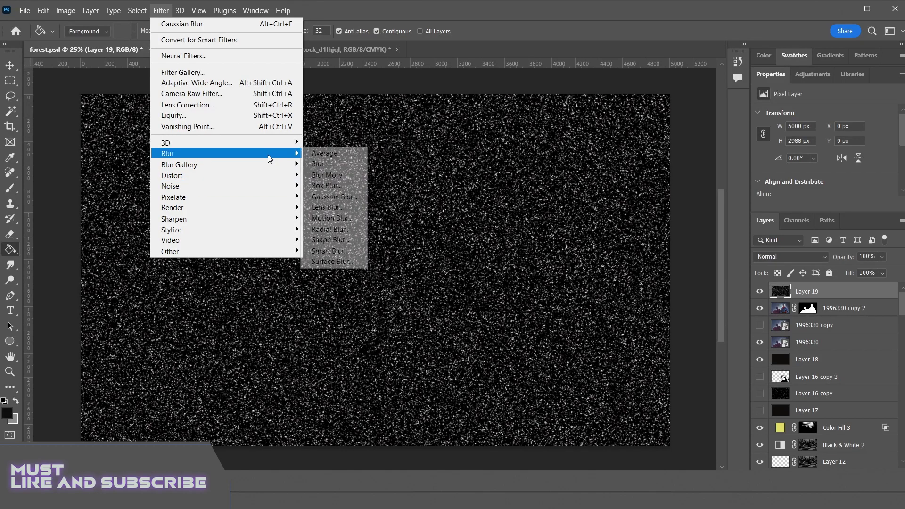
pyautogui.moveTo(282, 166)
pyautogui.click(325, 197)
pyautogui.moveTo(437, 273); pyautogui.dragTo(392, 458)
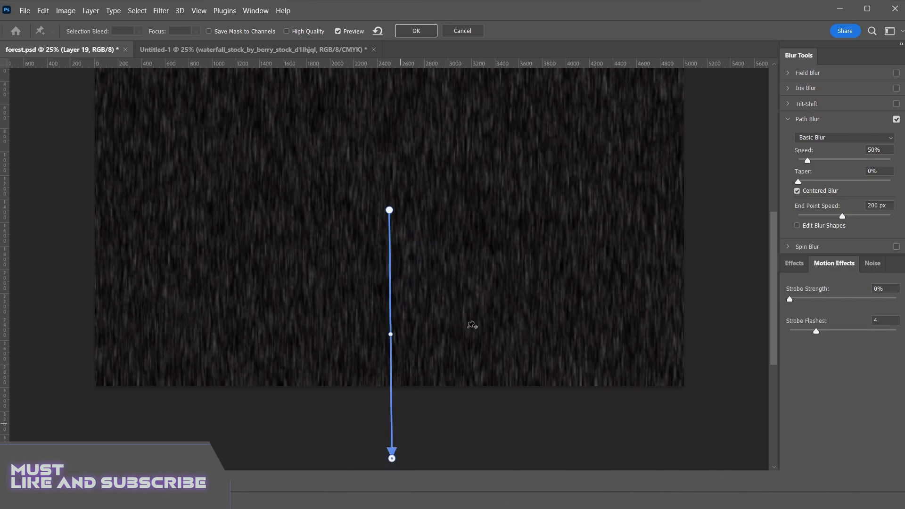
# Set the Path Blur's speed to 134%, taper to 43%, end point speed to 174 px and strobe strength to 0%, and apply it
pyautogui.moveTo(838, 160)
pyautogui.mouseDown()
pyautogui.moveTo(824, 163)
pyautogui.moveTo(818, 183)
pyautogui.moveTo(894, 186)
pyautogui.moveTo(843, 186)
pyautogui.moveTo(871, 182)
pyautogui.mouseUp()
pyautogui.click(862, 216)
pyautogui.moveTo(858, 218); pyautogui.dragTo(839, 216)
pyautogui.moveTo(831, 297); pyautogui.dragTo(789, 299)
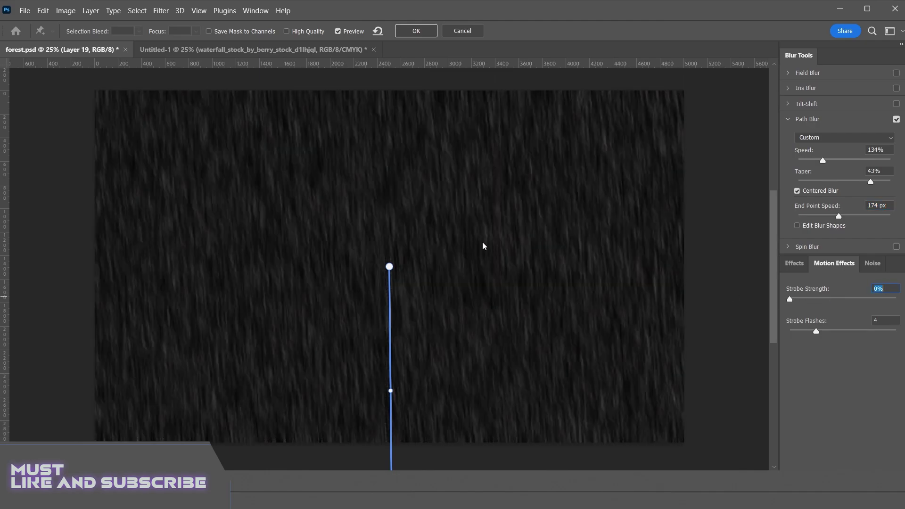
pyautogui.click(434, 31)
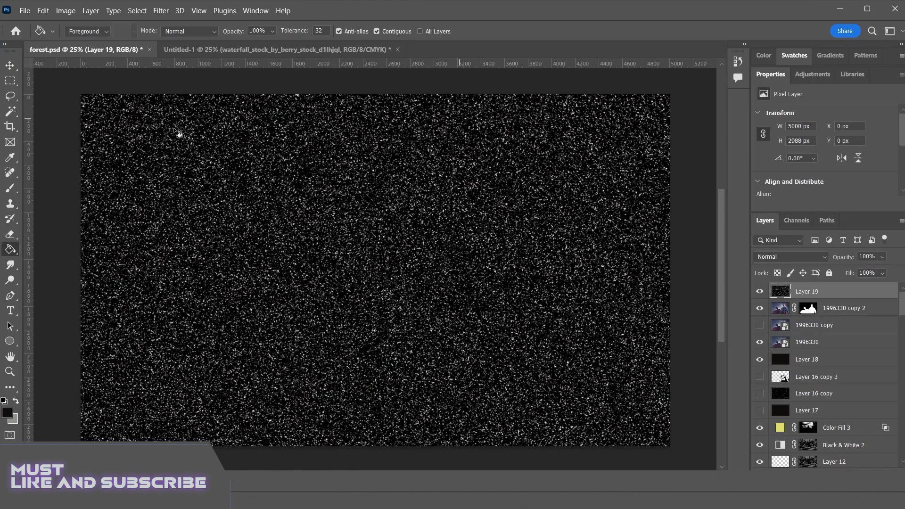
# Duplicate the vertical-streak layer and hide the original
pyautogui.hotkey('ctrl', '+')
pyautogui.hotkey('ctrl', '+')
pyautogui.hotkey('ctrl', '+')
pyautogui.hotkey('ctrl', '-')
pyautogui.hotkey('ctrl', '-')
pyautogui.hotkey('ctrl', '-')
pyautogui.hotkey('ctrl', '-')
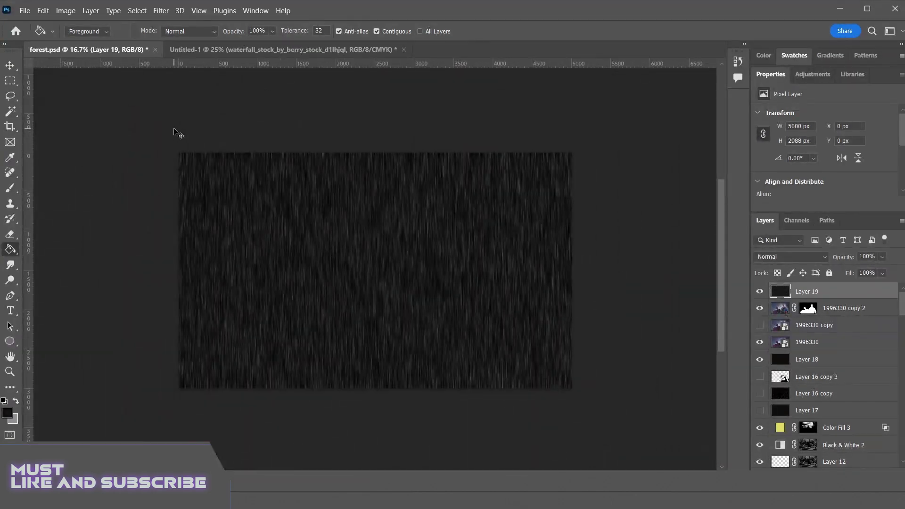
pyautogui.hotkey('ctrl', 'j')
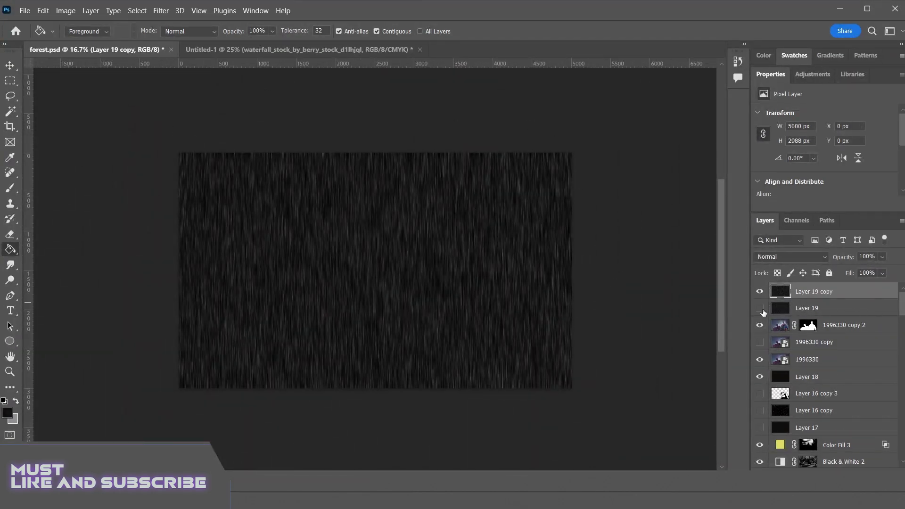
# Apply the Glass distortion filter with a Frosted texture at 124% scaling to the duplicate, adjusting its distortion and smoothness
pyautogui.click(161, 10)
pyautogui.click(212, 76)
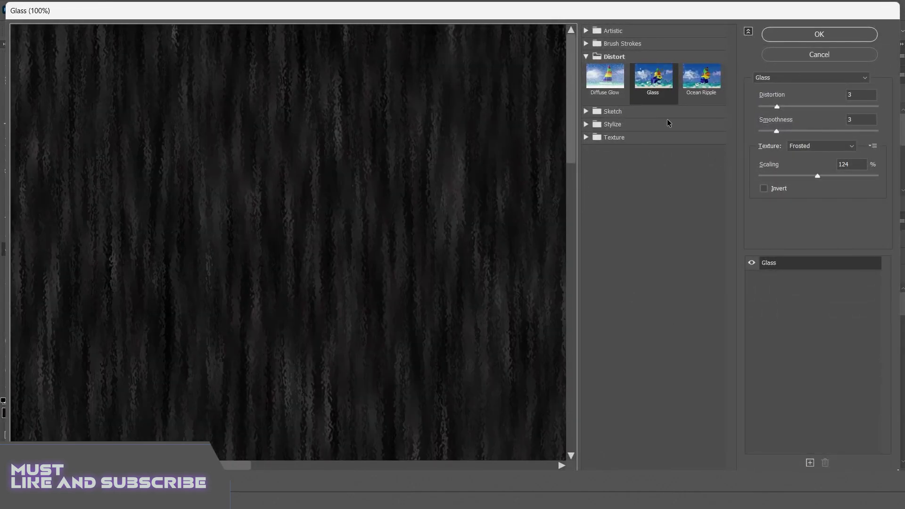
pyautogui.click(816, 149)
pyautogui.click(816, 177)
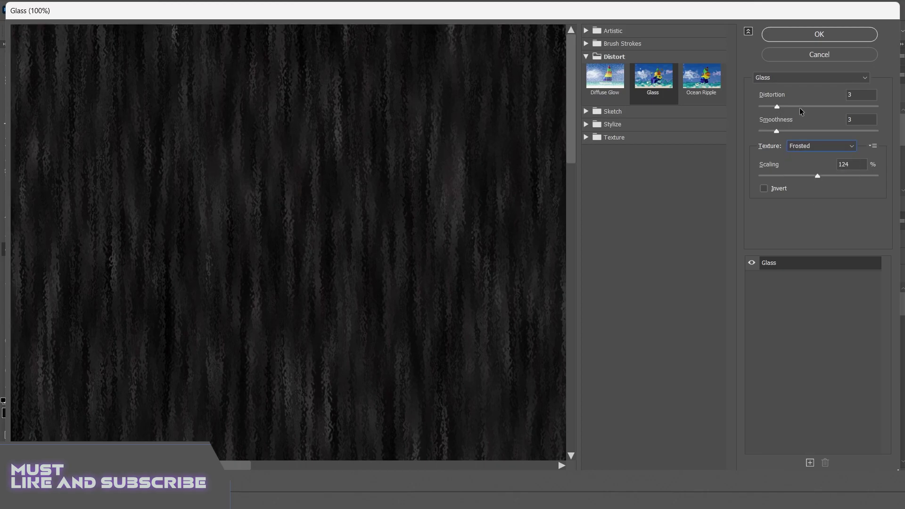
pyautogui.moveTo(782, 131); pyautogui.dragTo(784, 106)
pyautogui.click(781, 107)
pyautogui.click(818, 35)
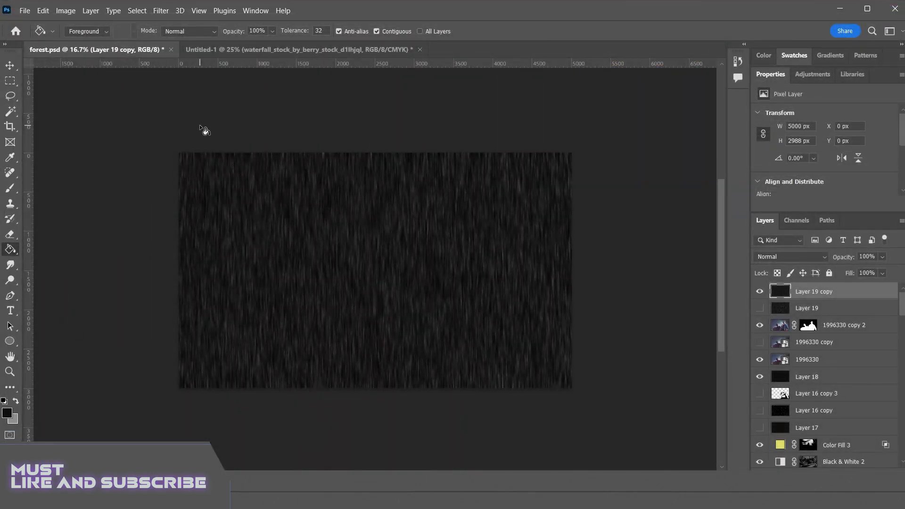
# Rotate the glass-distorted streak layer 90° so that the streaks run horizontally
pyautogui.hotkey('ctrl', '+')
pyautogui.hotkey('ctrl', '+')
pyautogui.hotkey('ctrl', '+')
pyautogui.hotkey('ctrl', '+')
pyautogui.hotkey('ctrl', '-')
pyautogui.hotkey('ctrl', '-')
pyautogui.hotkey('ctrl', '-')
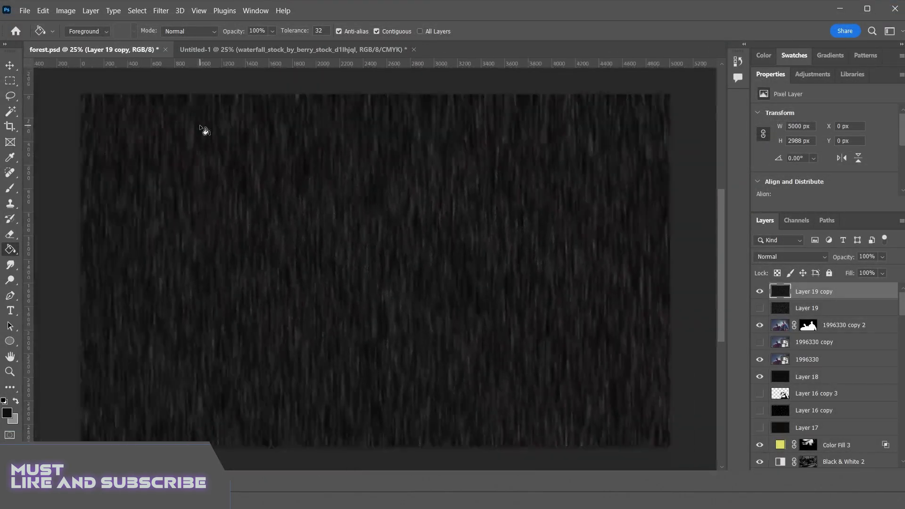
pyautogui.hotkey('ctrl', 't')
pyautogui.rightClick(360, 210)
pyautogui.click(392, 389)
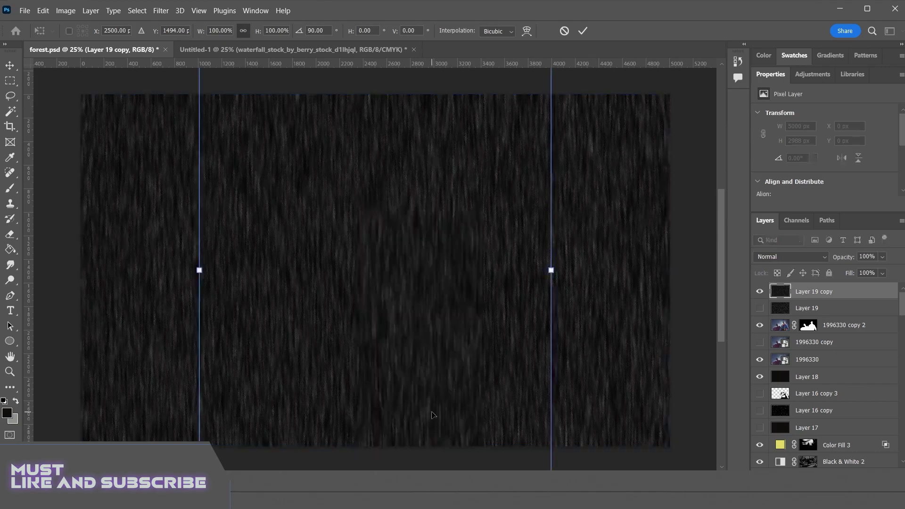
pyautogui.click(162, 10)
pyautogui.click(513, 156)
pyautogui.click(585, 30)
# Apply the Wind filter to the horizontal streak layer
pyautogui.click(161, 10)
pyautogui.moveTo(264, 230)
pyautogui.click(330, 374)
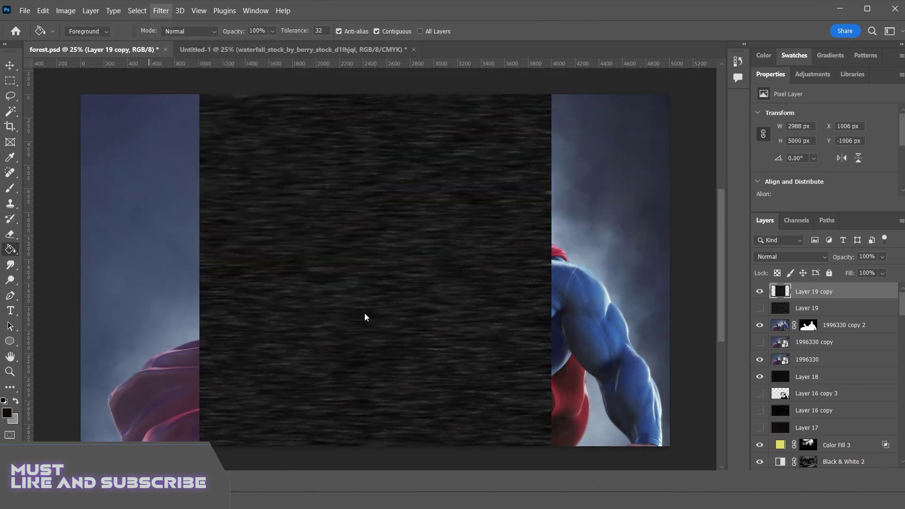
pyautogui.press('Return')
# Turn the wind-blown layer 90° clockwise so that its streaks run vertically
pyautogui.hotkey('ctrl', 't')
pyautogui.rightClick(316, 272)
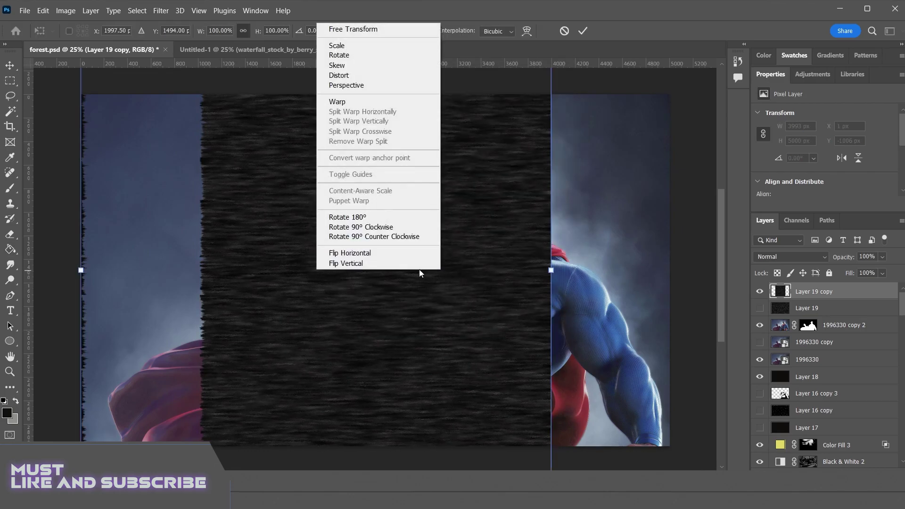
pyautogui.click(414, 227)
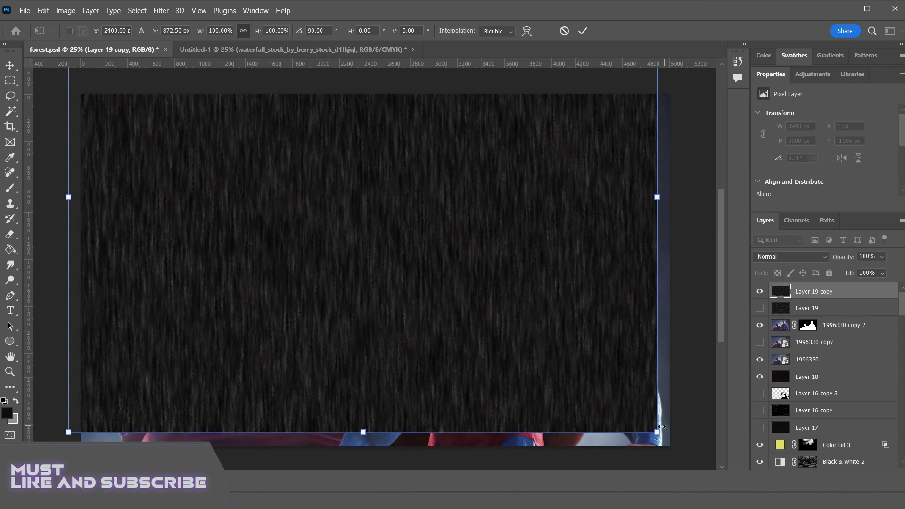
# Scale the rotated layer to about 103% wide and 104.5% high and position it to cover the whole canvas
pyautogui.moveTo(657, 432); pyautogui.dragTo(683, 446)
pyautogui.scroll(-2, 167, 345)
pyautogui.moveTo(303, 308); pyautogui.dragTo(297, 324)
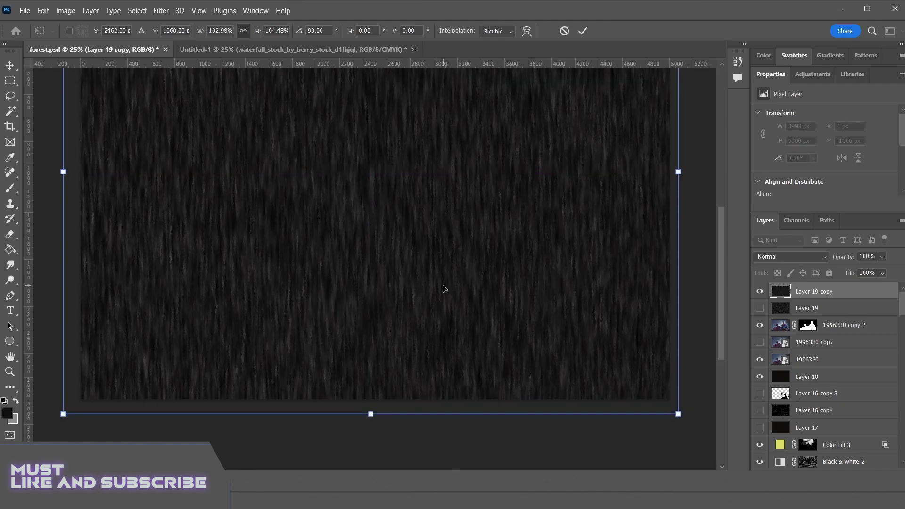
pyautogui.moveTo(615, 255); pyautogui.dragTo(617, 246)
pyautogui.scroll(1, 583, 299)
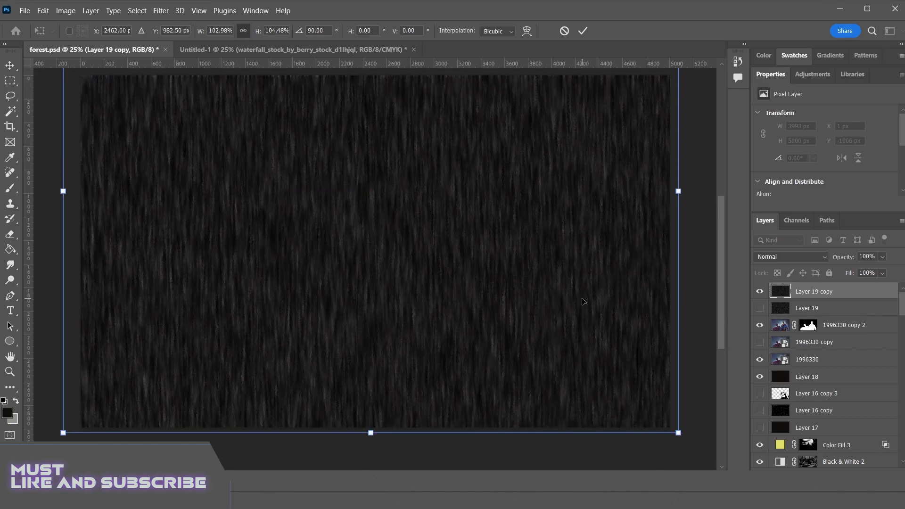
pyautogui.click(583, 30)
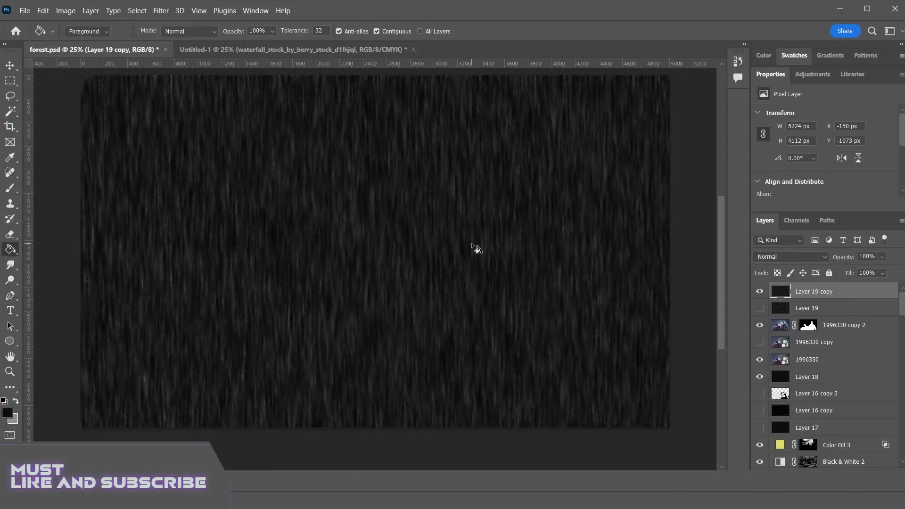
# Examine the vertical streak texture close up at 100% magnification and across the whole canvas
pyautogui.hotkey('ctrl', '+')
pyautogui.hotkey('ctrl', '+')
pyautogui.hotkey('ctrl', '+')
pyautogui.hotkey('ctrl', '+')
pyautogui.hotkey('ctrl', '+')
pyautogui.hotkey('ctrl', '+')
pyautogui.hotkey('ctrl', '+')
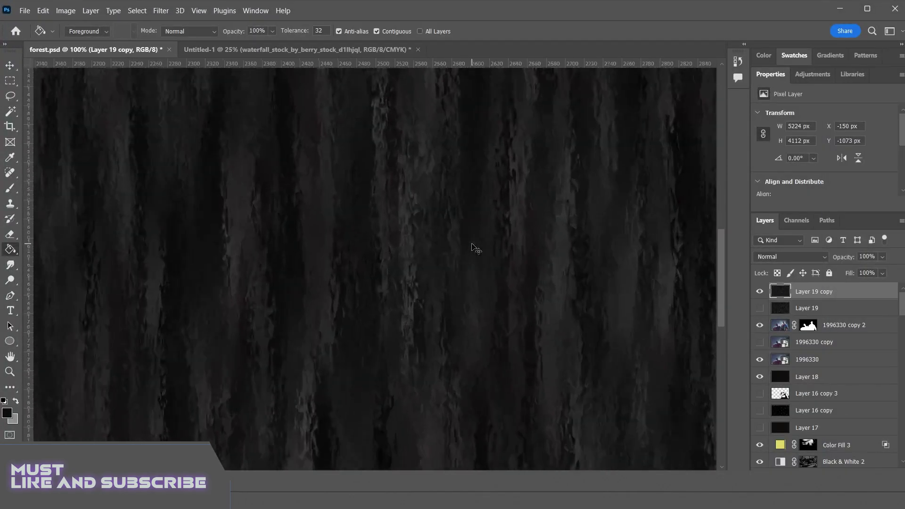
pyautogui.hotkey('ctrl', '-')
pyautogui.hotkey('ctrl', '-')
pyautogui.hotkey('ctrl', '-')
pyautogui.hotkey('ctrl', '-')
pyautogui.hotkey('ctrl', '-')
pyautogui.hotkey('ctrl', '-')
pyautogui.hotkey('ctrl', '-')
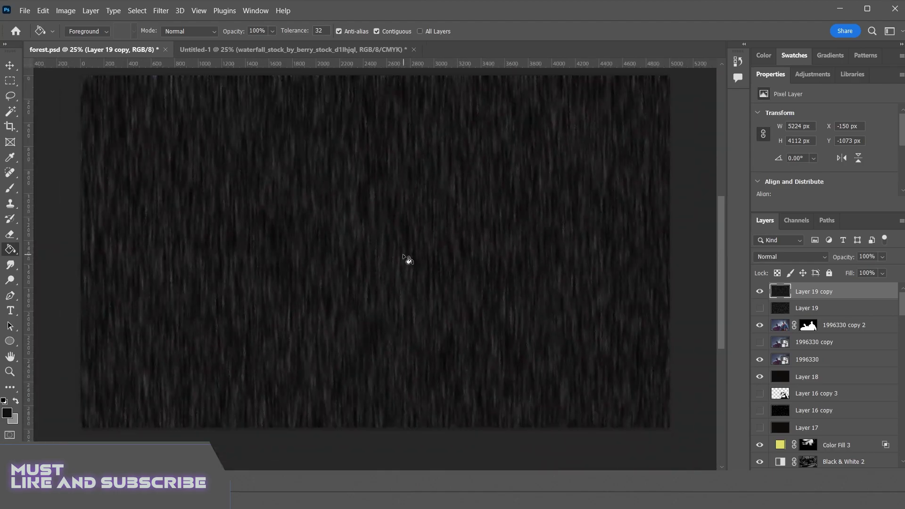
# Apply a Levels adjustment to Layer 19 copy, raising the black input and lowering the white input to strengthen the streaks
pyautogui.scroll(-1, 437, 280)
pyautogui.hotkey('ctrl', 'l')
pyautogui.moveTo(647, 210); pyautogui.dragTo(594, 211)
pyautogui.moveTo(499, 210); pyautogui.dragTo(507, 211)
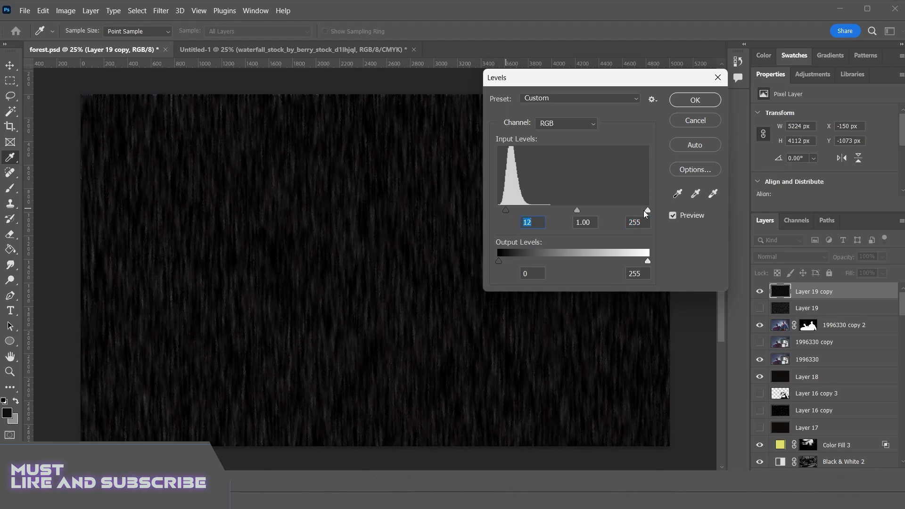
pyautogui.moveTo(594, 211); pyautogui.dragTo(592, 210)
pyautogui.moveTo(506, 211); pyautogui.dragTo(511, 210)
pyautogui.moveTo(592, 210); pyautogui.dragTo(557, 211)
pyautogui.click(696, 100)
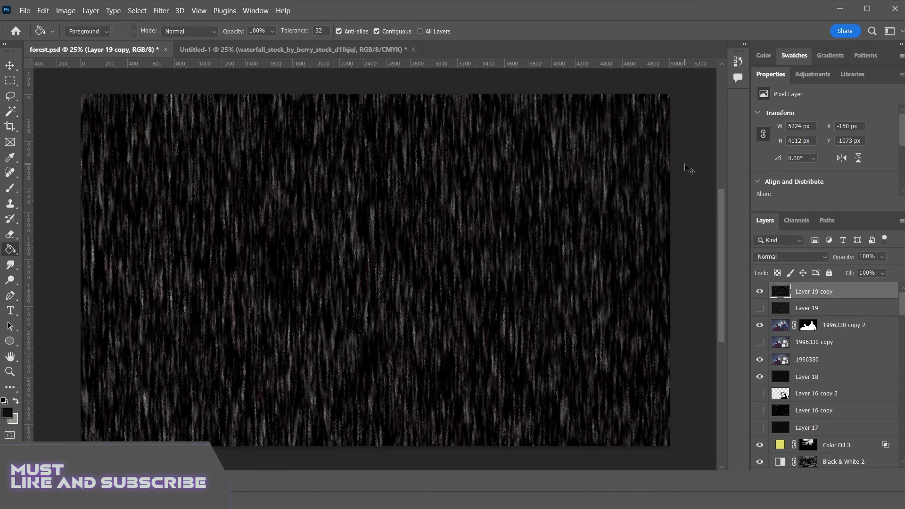
# Inspect the contrast of the adjusted streaks on Layer 19 copy, both close up and over the full canvas
pyautogui.hotkey('ctrl', '+')
pyautogui.hotkey('ctrl', '+')
pyautogui.hotkey('ctrl', '+')
pyautogui.hotkey('ctrl', '+')
pyautogui.hotkey('ctrl', '+')
pyautogui.hotkey('ctrl', '-')
pyautogui.hotkey('ctrl', '-')
pyautogui.hotkey('ctrl', '-')
pyautogui.hotkey('ctrl', '-')
pyautogui.hotkey('ctrl', '-')
pyautogui.hotkey('ctrl', '-')
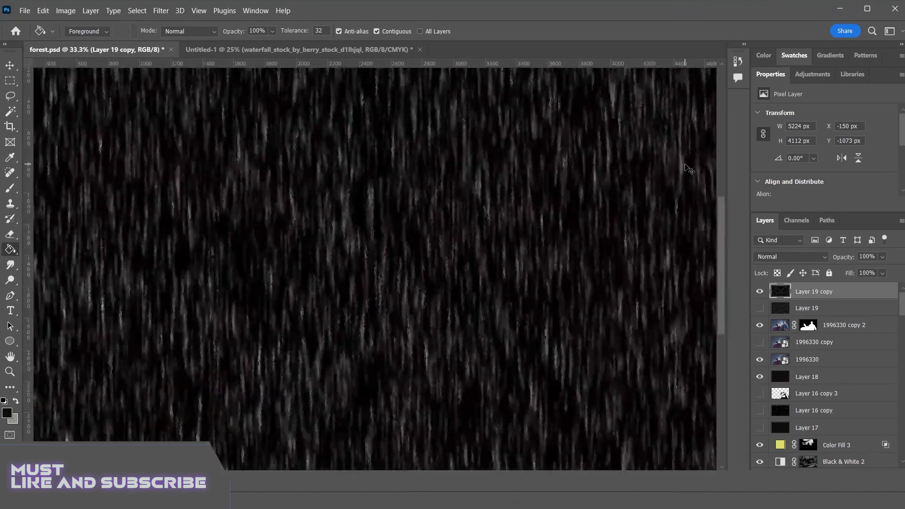
# Set Layer 19 copy's blend mode to Screen, and hide it in favour of a visible, active Layer 19
pyautogui.click(791, 256)
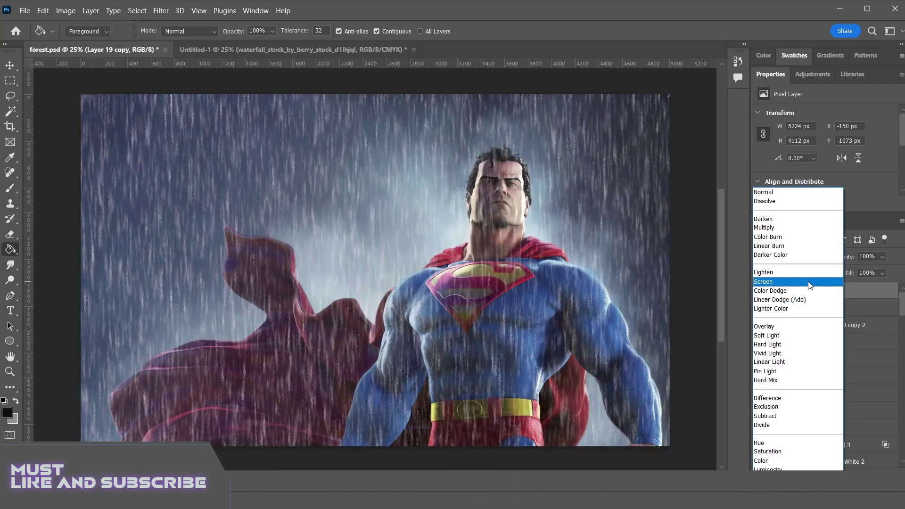
pyautogui.click(797, 285)
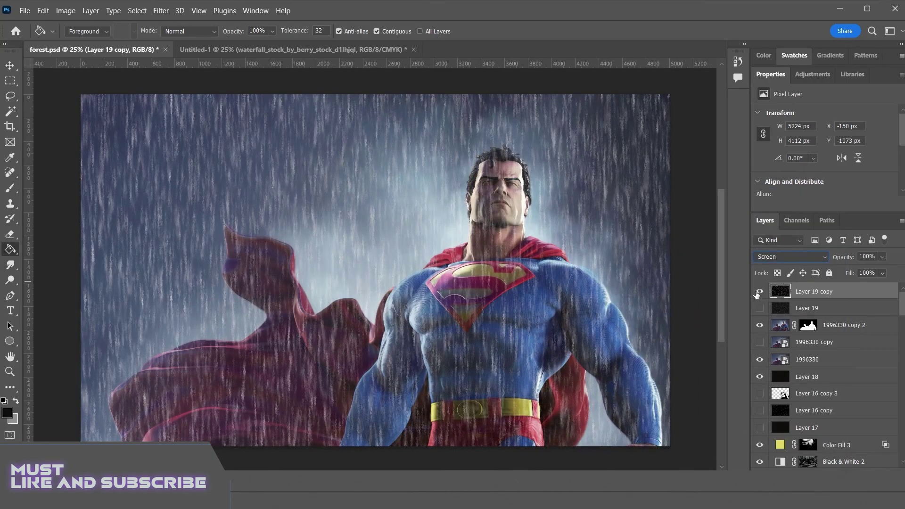
pyautogui.click(760, 291)
pyautogui.click(760, 308)
pyautogui.click(804, 308)
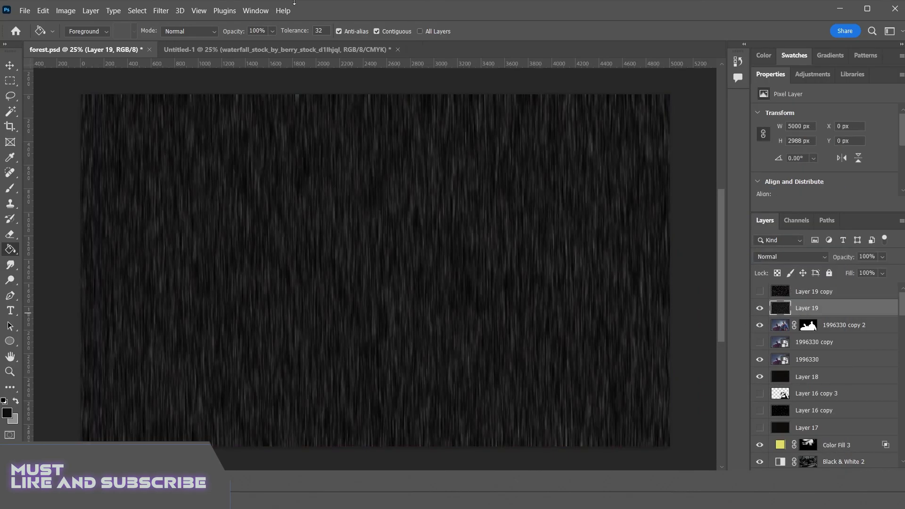
# Rotate Layer 19 by 90° so that its streaks run horizontally
pyautogui.hotkey('ctrl', 't')
pyautogui.rightClick(478, 278)
pyautogui.click(505, 376)
pyautogui.click(161, 11)
pyautogui.click(585, 30)
# Apply the Wind filter to Layer 19 with the Stagger method, blowing from the left
pyautogui.click(143, 12)
pyautogui.moveTo(161, 14)
pyautogui.moveTo(188, 230)
pyautogui.click(334, 316)
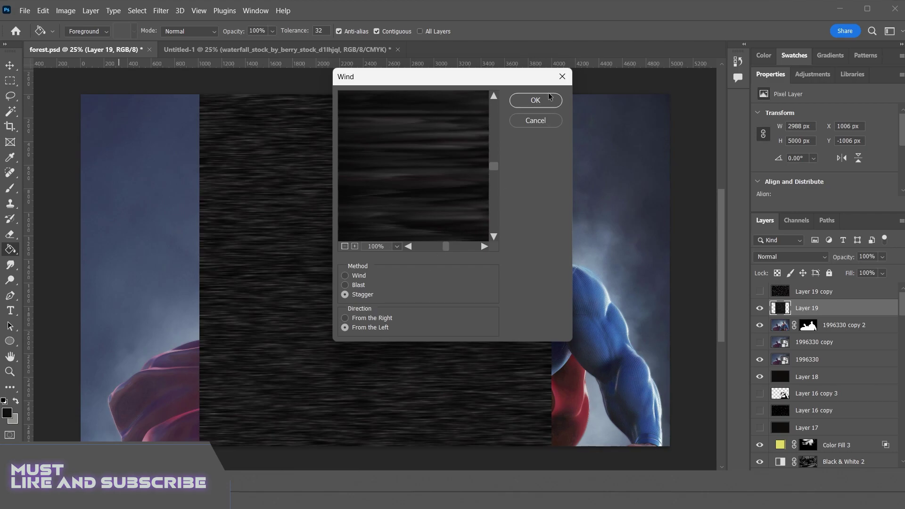
pyautogui.click(526, 104)
# Rotate the wind-filtered Layer 19 by 90° so that its streaks run vertically
pyautogui.hotkey('ctrl', 't')
pyautogui.rightClick(477, 169)
pyautogui.click(526, 382)
pyautogui.rightClick(526, 382)
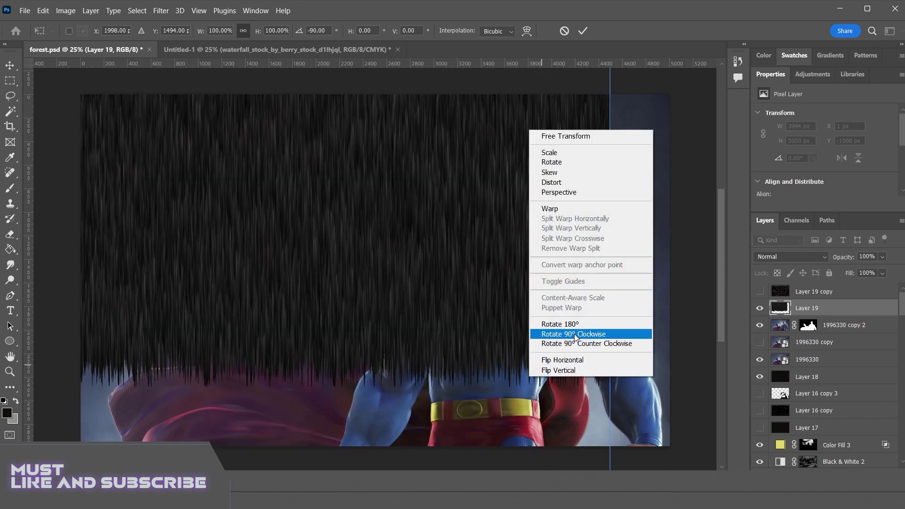
pyautogui.click(566, 335)
pyautogui.rightClick(525, 314)
pyautogui.click(555, 266)
# Enlarge Layer 19 to about 5938 × 4744 px and position it to cover the whole canvas
pyautogui.moveTo(555, 266); pyautogui.dragTo(596, 156)
pyautogui.moveTo(652, 390); pyautogui.dragTo(638, 455)
pyautogui.hscroll(-3, 547, 410)
pyautogui.moveTo(547, 410); pyautogui.dragTo(548, 411)
pyautogui.click(583, 31)
pyautogui.press('g')
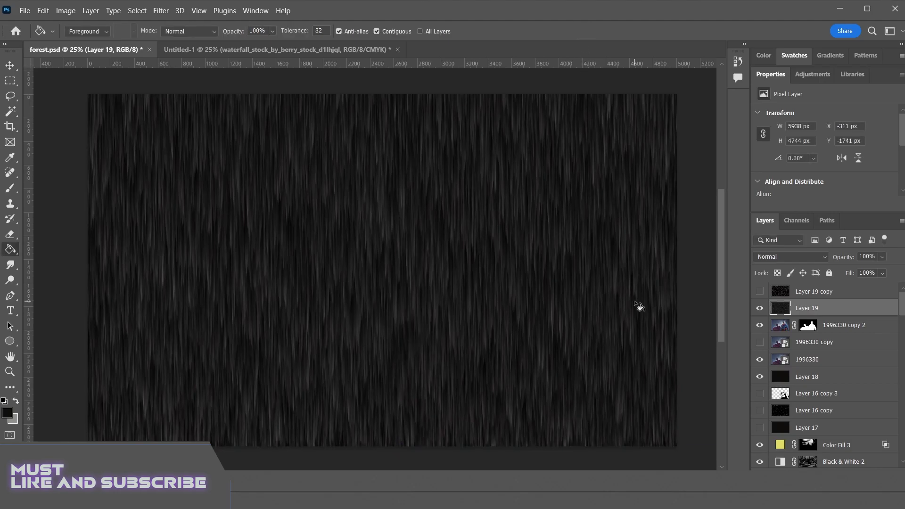
# Apply Levels to Layer 19 with black input 26 and white input 163, and set its blend mode to Screen
pyautogui.hotkey('ctrl', 'l')
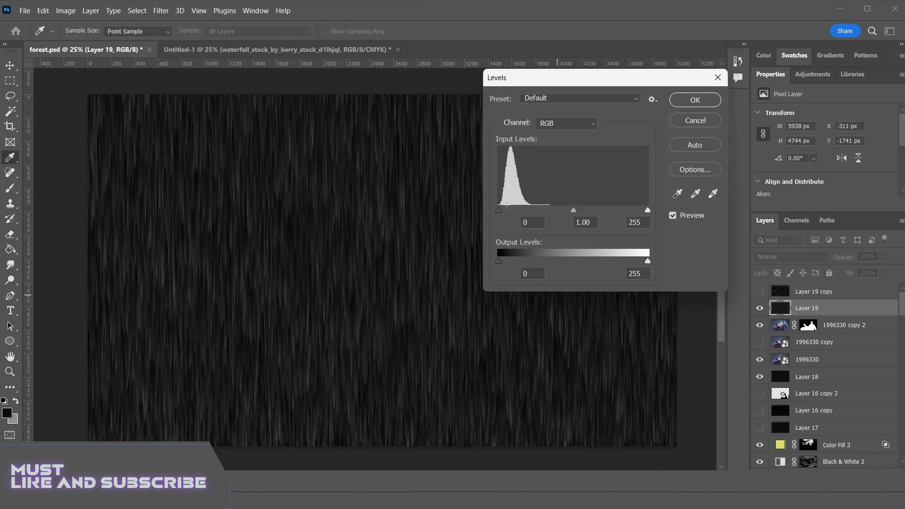
pyautogui.moveTo(499, 210); pyautogui.dragTo(513, 211)
pyautogui.moveTo(648, 210); pyautogui.dragTo(595, 212)
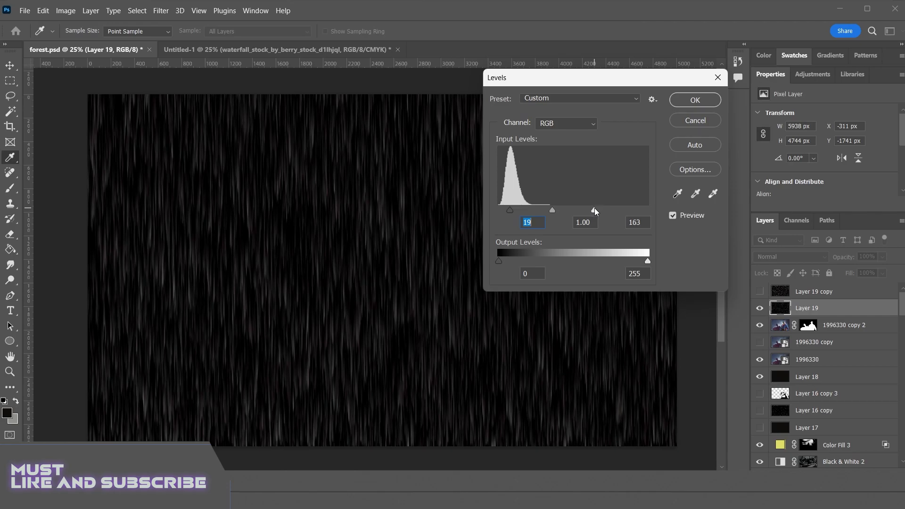
pyautogui.moveTo(510, 210); pyautogui.dragTo(515, 214)
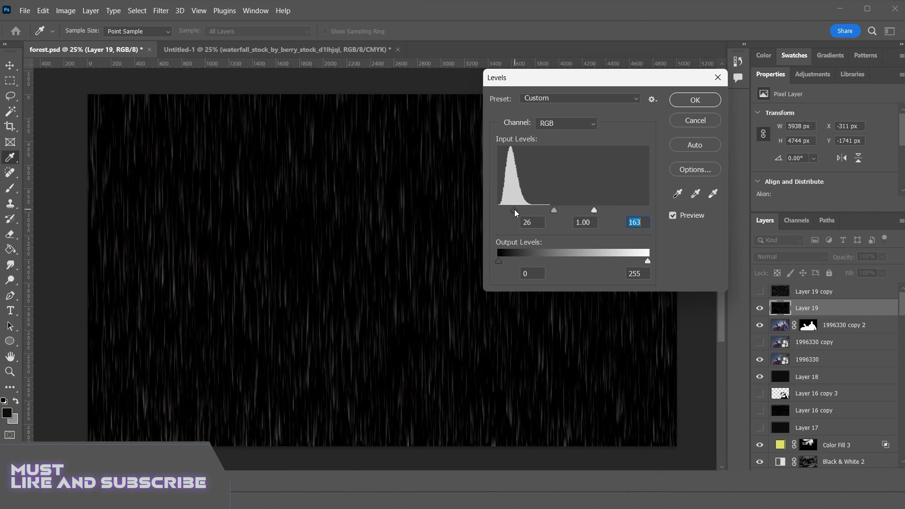
pyautogui.click(696, 100)
pyautogui.press('g')
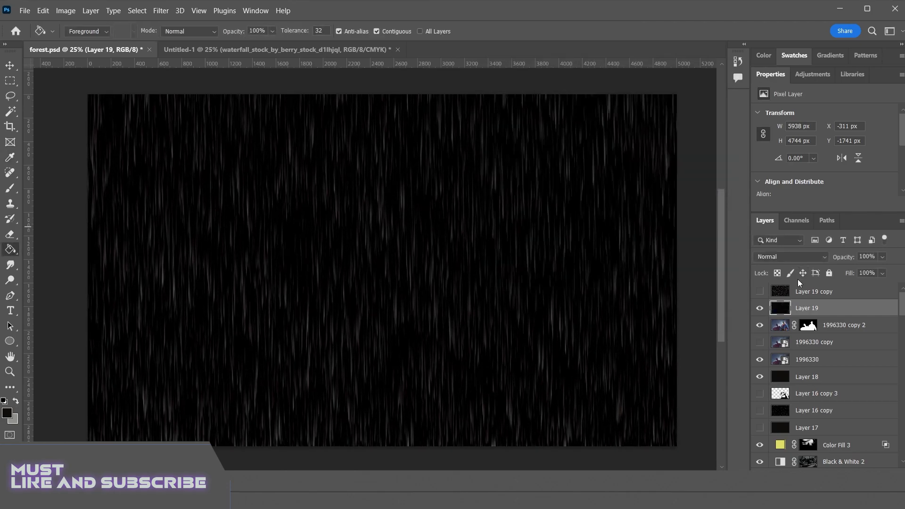
pyautogui.click(783, 259)
pyautogui.click(773, 278)
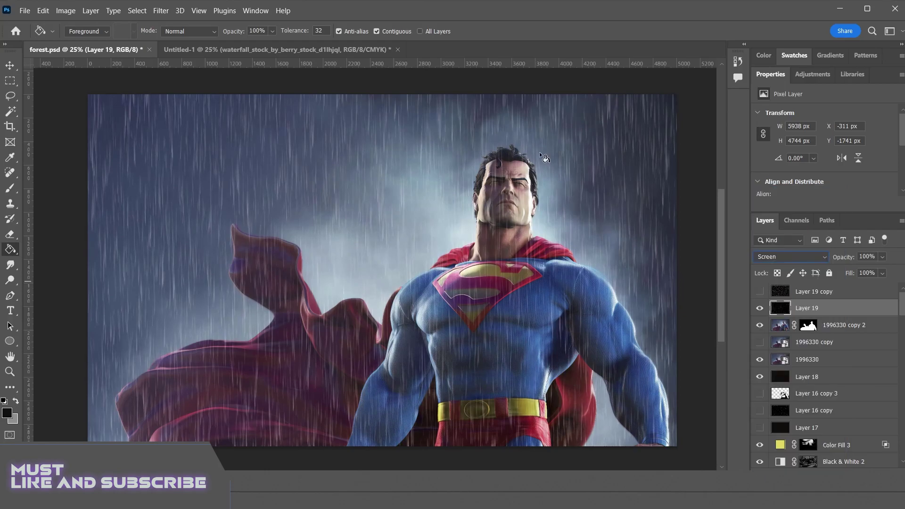
# Examine the fine rain of Layer 19 over Superman, close up and across the full composition
pyautogui.hotkey('ctrl', '+')
pyautogui.hotkey('ctrl', '+')
pyautogui.hotkey('ctrl', '+')
pyautogui.hotkey('ctrl', '+')
pyautogui.hotkey('ctrl', '-')
pyautogui.hotkey('ctrl', '-')
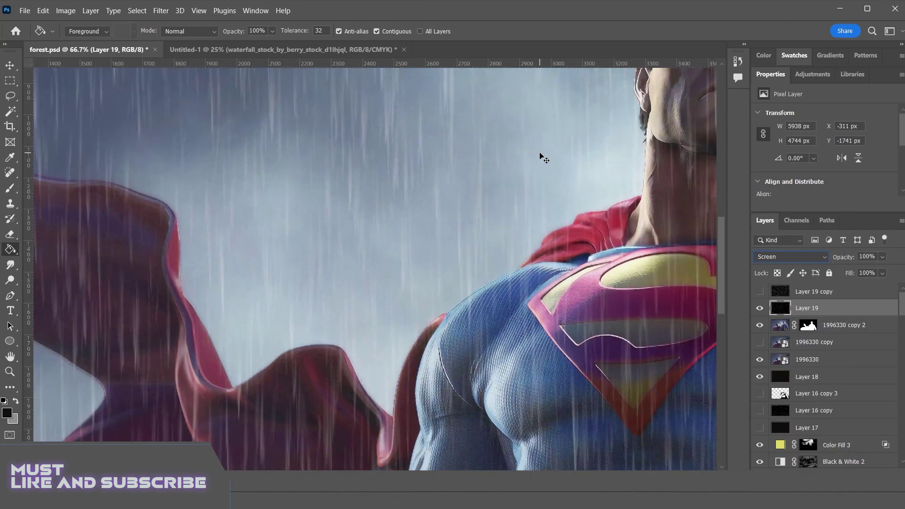
pyautogui.hotkey('ctrl', '-')
pyautogui.hotkey('ctrl', '-')
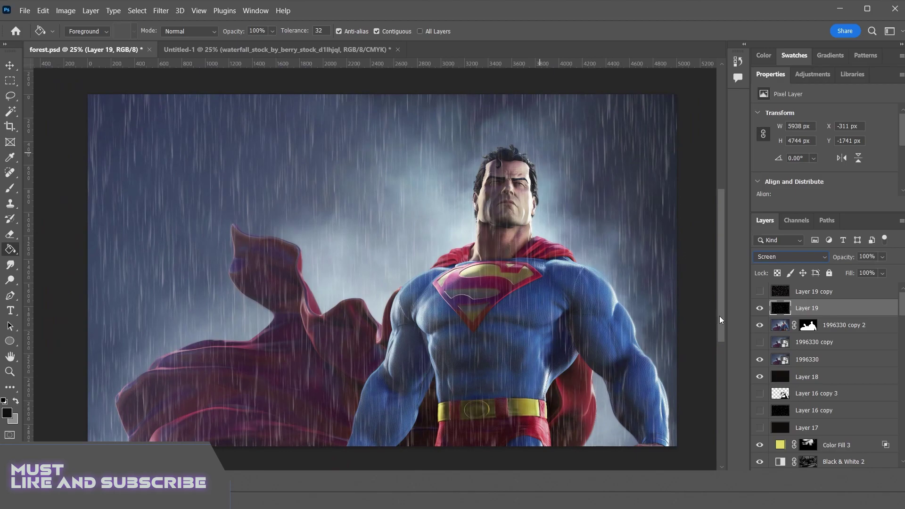
# Show and select Layer 19 copy, and hide Layer 19
pyautogui.click(760, 291)
pyautogui.click(779, 294)
pyautogui.click(760, 307)
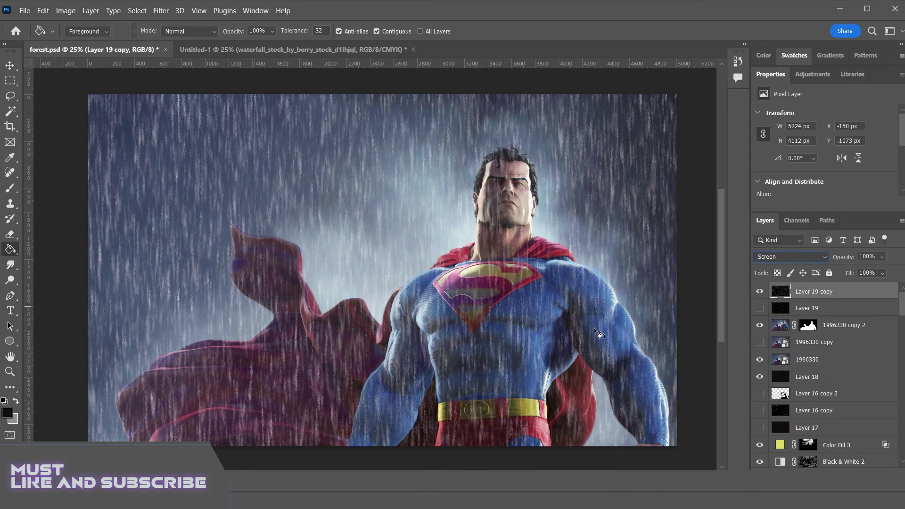
# Set up the Eraser with a soft round brush of about 835 px and 24% flow
pyautogui.click(11, 234)
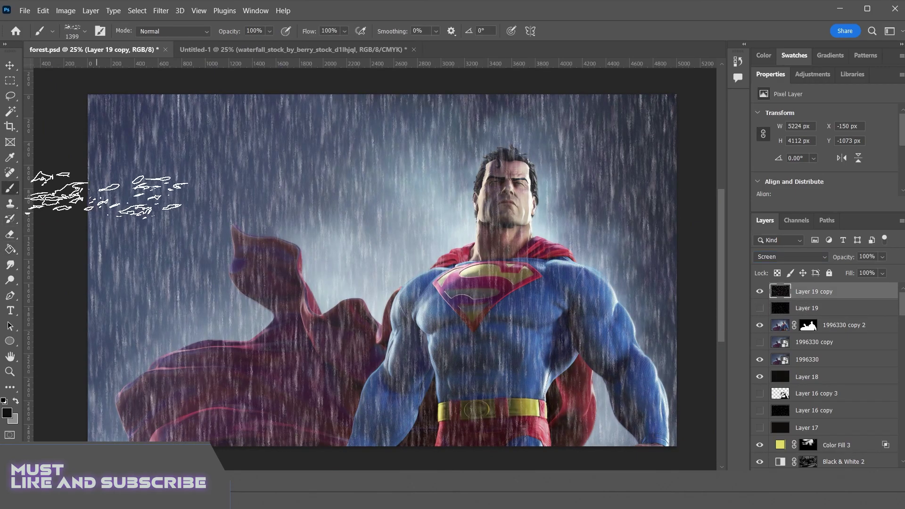
pyautogui.scroll(1, 224, 183)
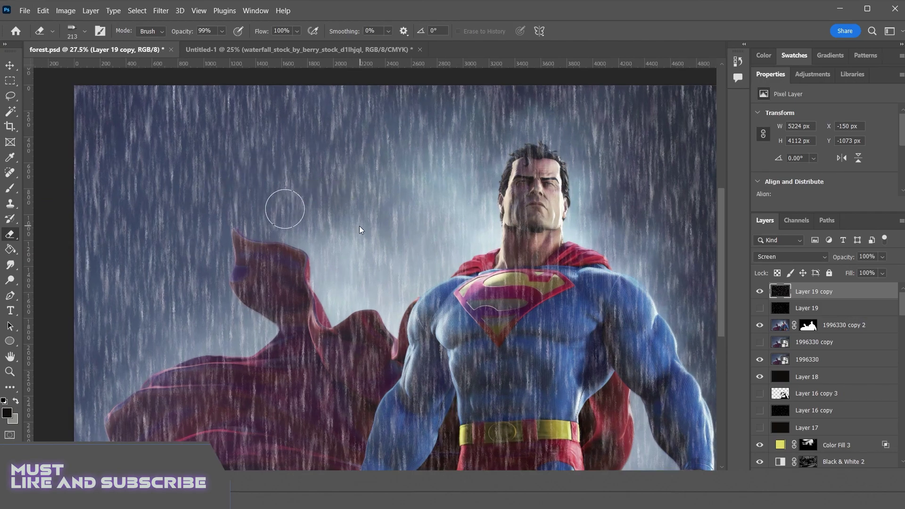
pyautogui.rightClick(149, 177)
pyautogui.doubleClick(225, 278)
pyautogui.moveTo(172, 158)
pyautogui.mouseDown()
pyautogui.moveTo(238, 126)
pyautogui.moveTo(283, 174)
pyautogui.moveTo(321, 189)
pyautogui.mouseUp()
pyautogui.click(297, 32)
pyautogui.click(267, 46)
# Erase the heavy rain on Layer 19 copy from the sky, the cape and the background around Superman
pyautogui.moveTo(305, 159)
pyautogui.mouseDown()
pyautogui.moveTo(372, 117)
pyautogui.moveTo(131, 362)
pyautogui.mouseUp()
pyautogui.scroll(-1, 118, 391)
pyautogui.moveTo(146, 254)
pyautogui.mouseDown()
pyautogui.moveTo(161, 434)
pyautogui.moveTo(324, 380)
pyautogui.moveTo(340, 363)
pyautogui.moveTo(376, 232)
pyautogui.moveTo(560, 84)
pyautogui.moveTo(626, 77)
pyautogui.mouseUp()
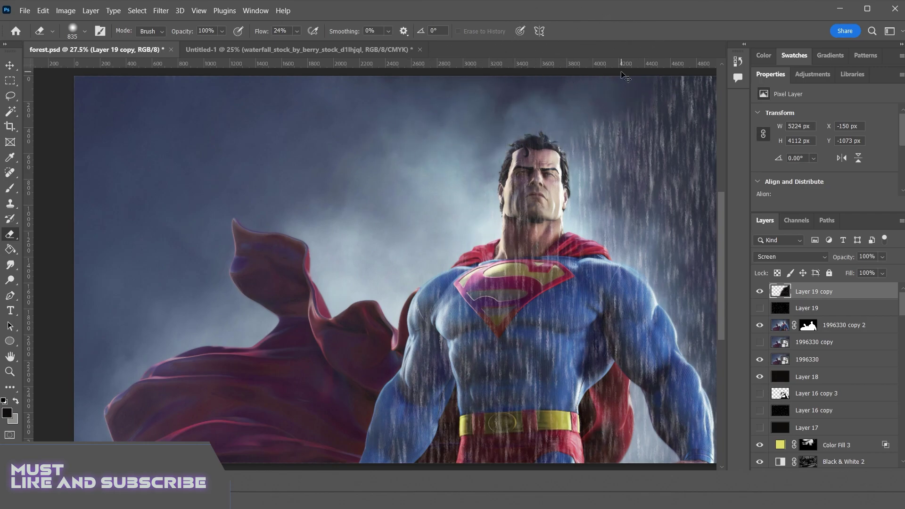
pyautogui.hotkey('ctrl', 'z')
pyautogui.moveTo(370, 264)
pyautogui.mouseDown()
pyautogui.moveTo(329, 299)
pyautogui.moveTo(329, 337)
pyautogui.moveTo(301, 422)
pyautogui.moveTo(317, 438)
pyautogui.moveTo(333, 365)
pyautogui.moveTo(351, 345)
pyautogui.moveTo(193, 409)
pyautogui.mouseUp()
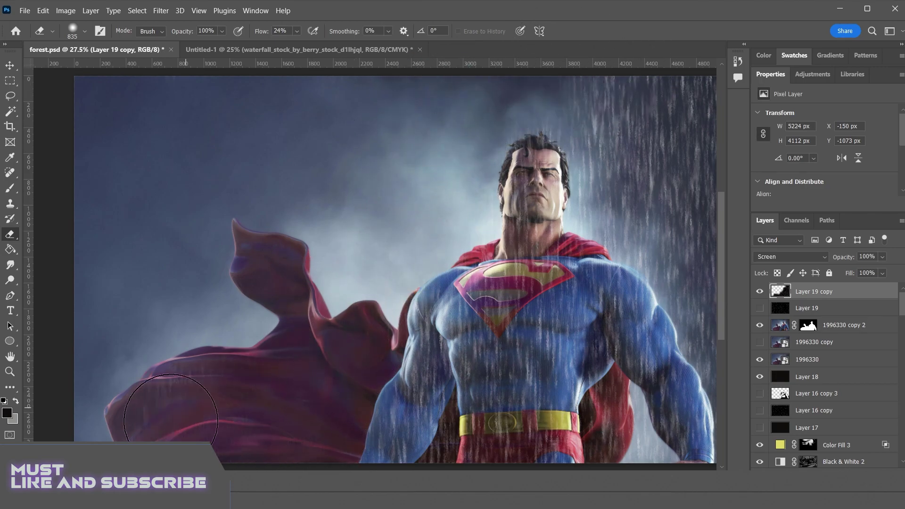
pyautogui.moveTo(292, 264)
pyautogui.mouseDown()
pyautogui.moveTo(117, 333)
pyautogui.moveTo(98, 328)
pyautogui.mouseUp()
pyautogui.moveTo(324, 153)
pyautogui.mouseDown()
pyautogui.moveTo(429, 176)
pyautogui.moveTo(414, 224)
pyautogui.moveTo(417, 266)
pyautogui.moveTo(499, 256)
pyautogui.moveTo(526, 177)
pyautogui.moveTo(484, 290)
pyautogui.moveTo(409, 264)
pyautogui.moveTo(514, 307)
pyautogui.moveTo(527, 343)
pyautogui.moveTo(520, 355)
pyautogui.moveTo(555, 438)
pyautogui.mouseUp()
pyautogui.moveTo(547, 389); pyautogui.dragTo(526, 261)
pyautogui.moveTo(533, 348)
pyautogui.mouseDown()
pyautogui.moveTo(541, 352)
pyautogui.moveTo(460, 206)
pyautogui.moveTo(412, 144)
pyautogui.mouseUp()
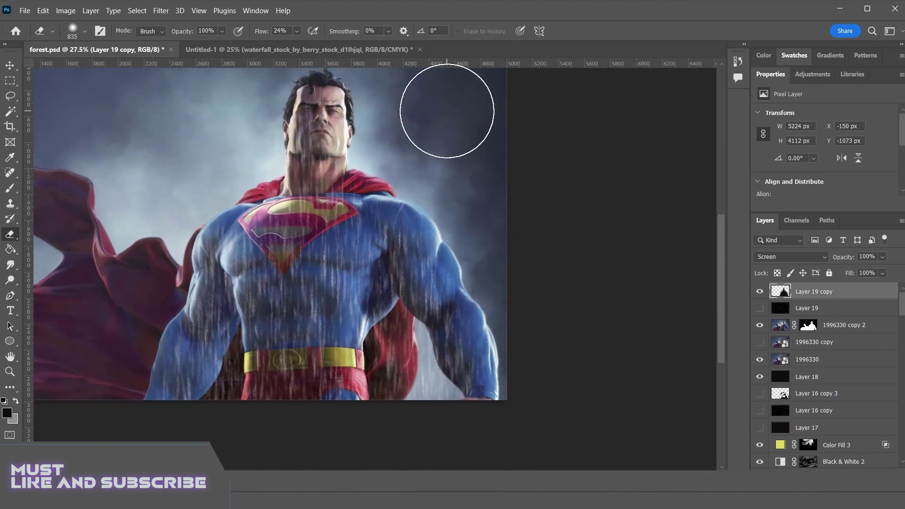
# Erase the heavy streaks along Superman's shoulder and the arm farther from the flowing cape with a 184 px brush
pyautogui.moveTo(455, 177); pyautogui.dragTo(412, 177)
pyautogui.moveTo(391, 212); pyautogui.dragTo(367, 213)
pyautogui.moveTo(401, 236); pyautogui.dragTo(383, 243)
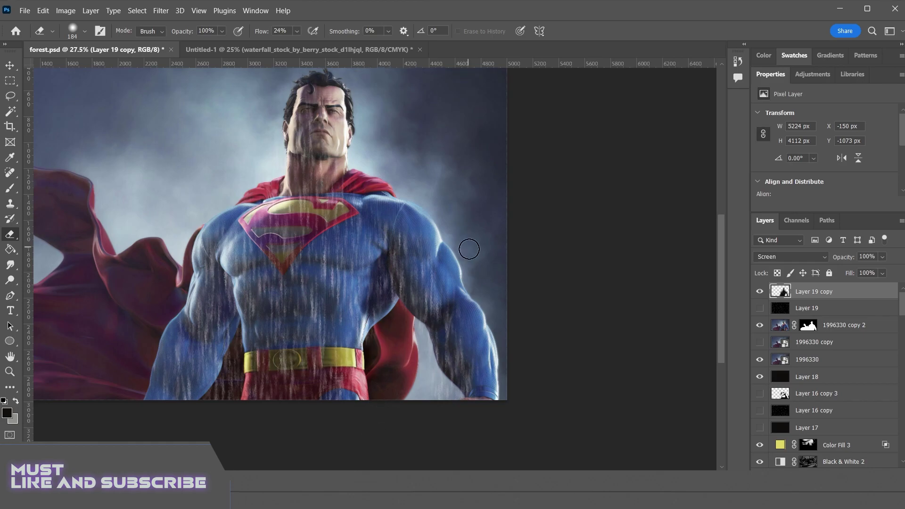
pyautogui.moveTo(448, 289); pyautogui.dragTo(466, 324)
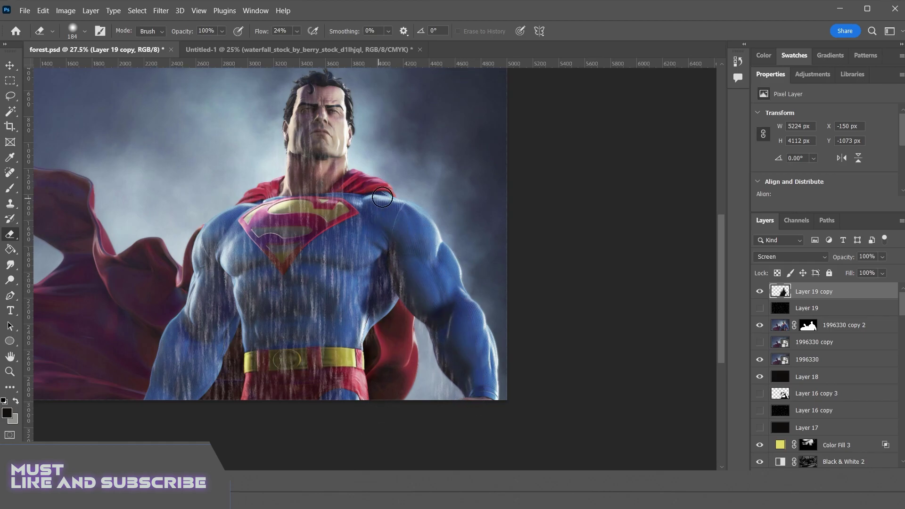
# Erase the heavy streaks from Superman's abdomen, chest emblem, belt, trunks and part of the torso
pyautogui.moveTo(305, 307)
pyautogui.mouseDown()
pyautogui.moveTo(297, 327)
pyautogui.moveTo(304, 334)
pyautogui.mouseUp()
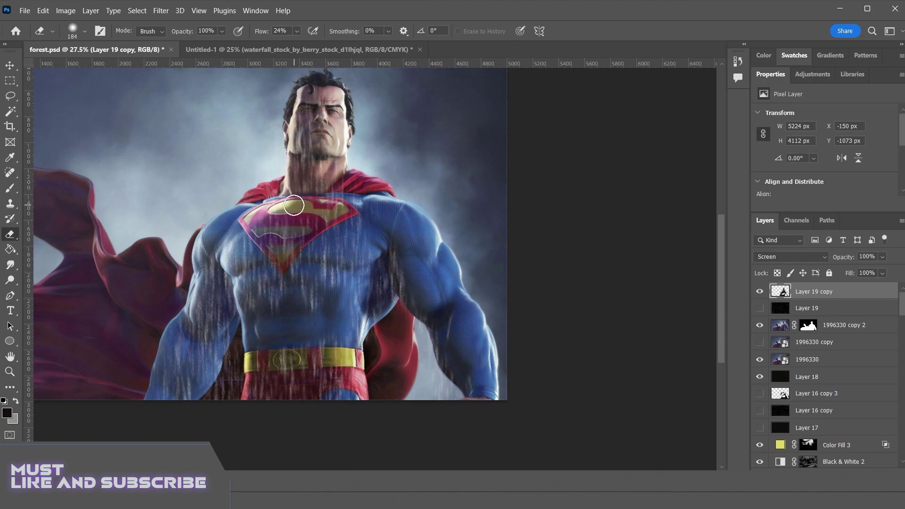
pyautogui.moveTo(294, 209); pyautogui.dragTo(354, 218)
pyautogui.moveTo(331, 245)
pyautogui.mouseDown()
pyautogui.moveTo(263, 246)
pyautogui.moveTo(278, 319)
pyautogui.mouseUp()
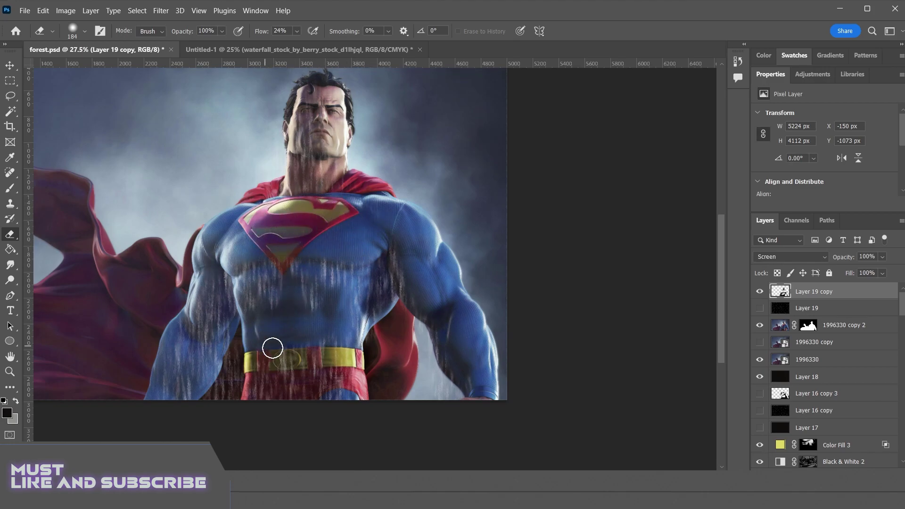
pyautogui.moveTo(297, 355)
pyautogui.mouseDown()
pyautogui.moveTo(276, 388)
pyautogui.moveTo(315, 385)
pyautogui.moveTo(291, 407)
pyautogui.mouseUp()
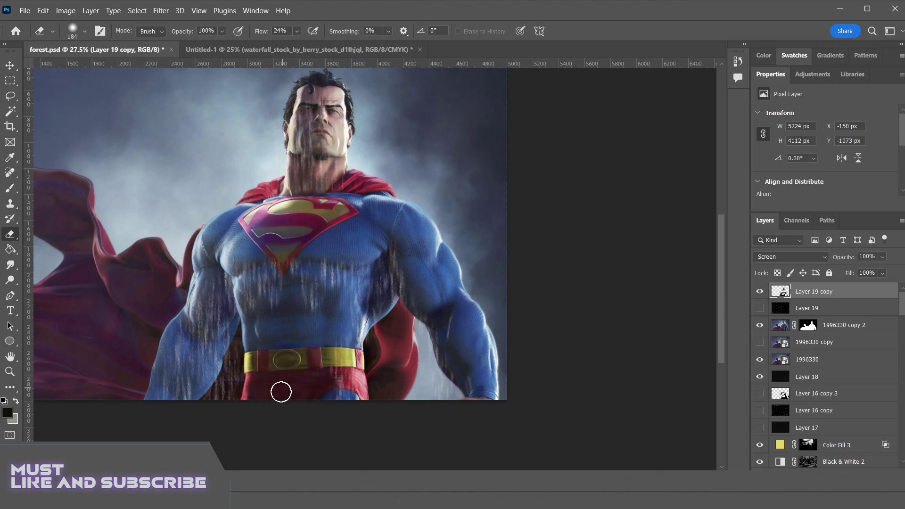
pyautogui.moveTo(244, 294); pyautogui.dragTo(278, 290)
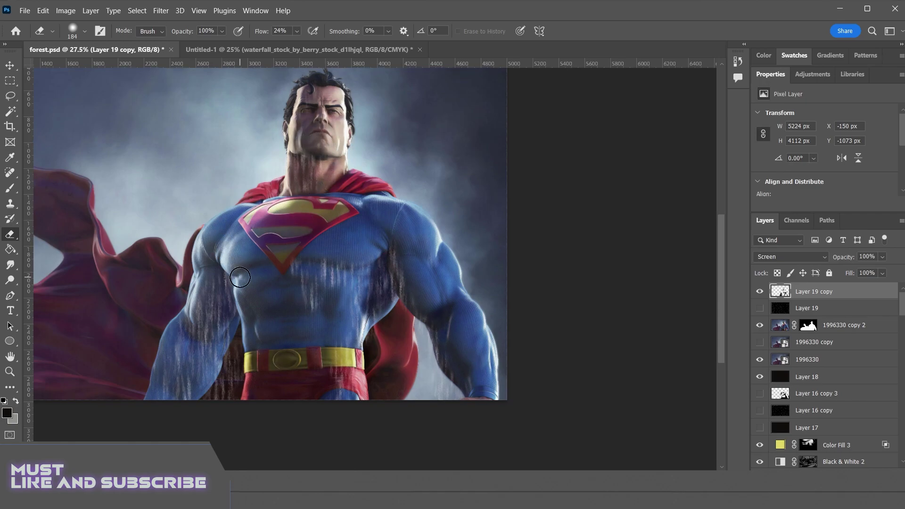
# Erase the heavy streaks from the arm beside the flowing cape, undoing one stroke before repainting the area
pyautogui.moveTo(230, 353)
pyautogui.mouseDown()
pyautogui.moveTo(205, 291)
pyautogui.moveTo(210, 275)
pyautogui.mouseUp()
pyautogui.hotkey('ctrl', 'z')
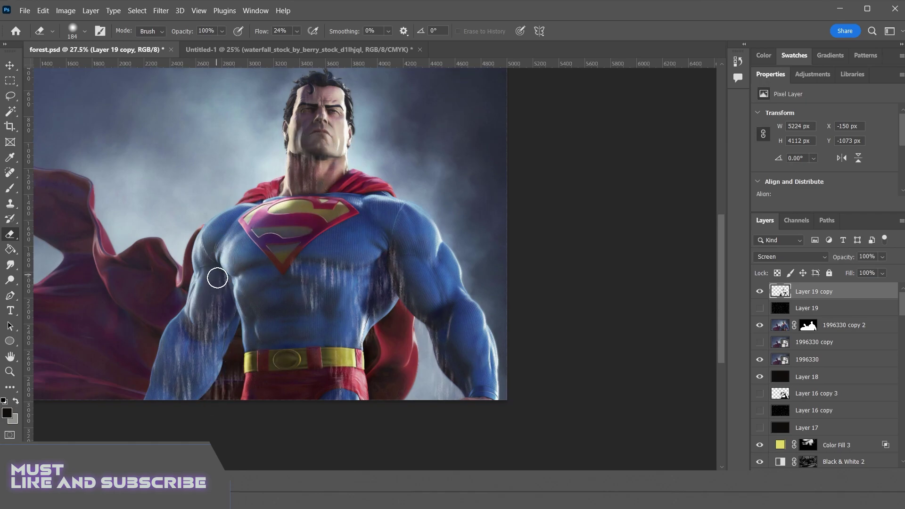
pyautogui.moveTo(229, 323)
pyautogui.mouseDown()
pyautogui.moveTo(195, 319)
pyautogui.moveTo(187, 344)
pyautogui.moveTo(160, 369)
pyautogui.mouseUp()
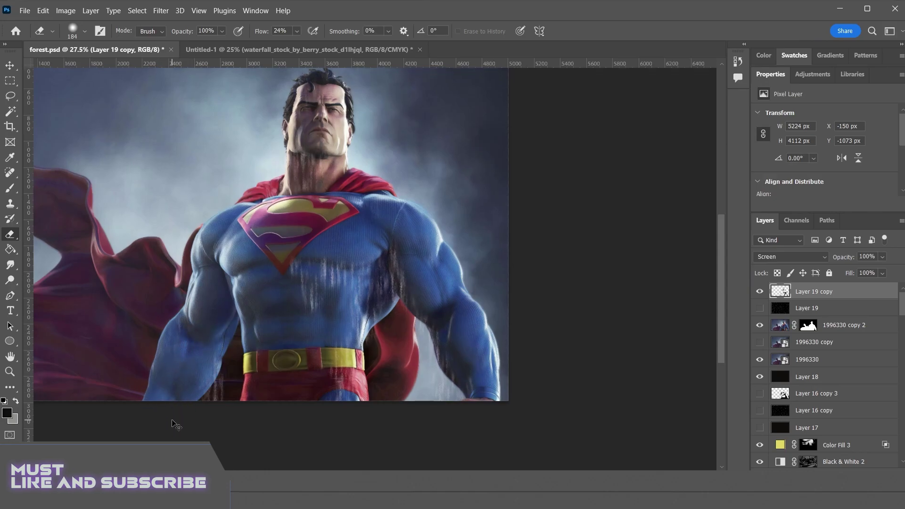
# Show Layer 19 so its fine rain combines with the partly erased Layer 19 copy
pyautogui.hotkey('ctrl', '+')
pyautogui.hotkey('ctrl', '+')
pyautogui.hotkey('ctrl', '-')
pyautogui.hotkey('ctrl', '-')
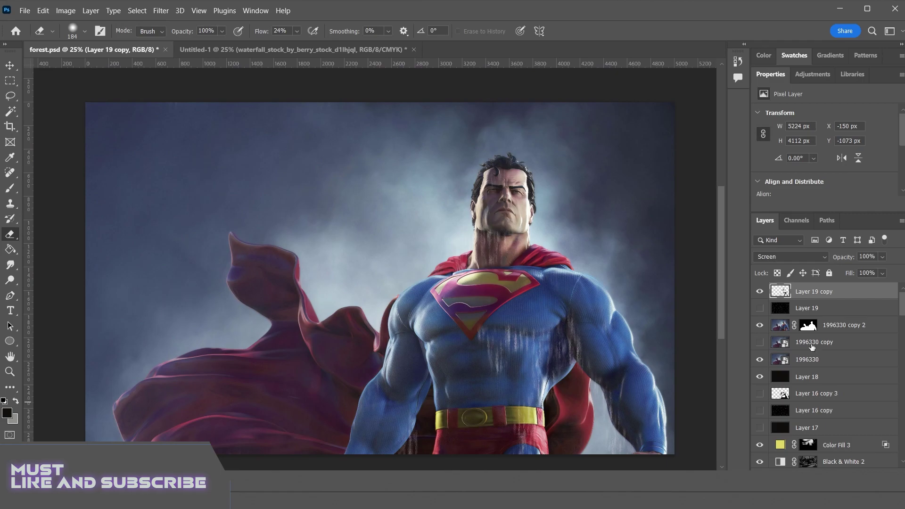
pyautogui.click(760, 308)
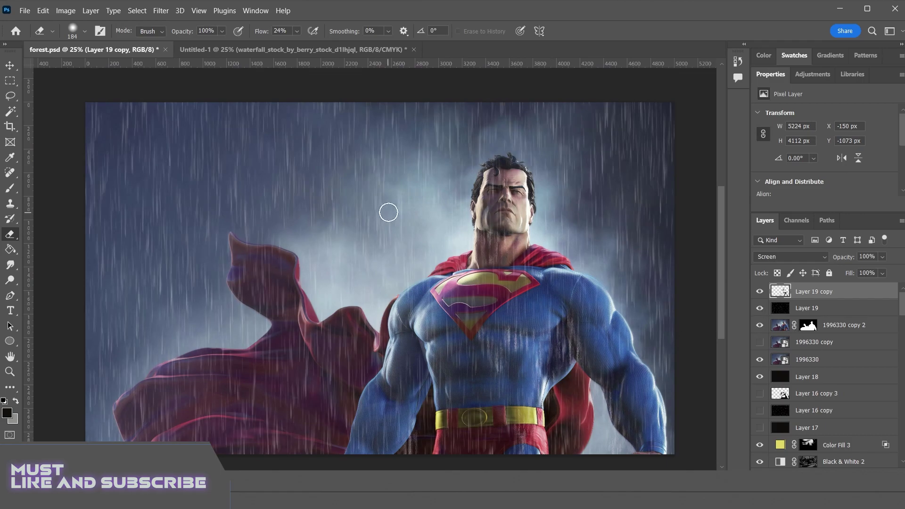
# Search the eraser's brush presets for "water" and select Water 3
pyautogui.hotkey('ctrl', '+')
pyautogui.hotkey('ctrl', '+')
pyautogui.hotkey('ctrl', '+')
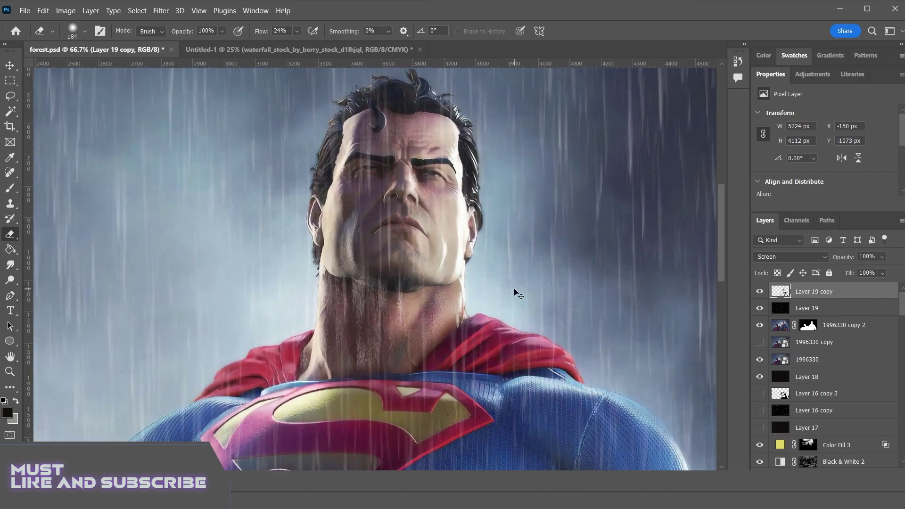
pyautogui.rightClick(553, 330)
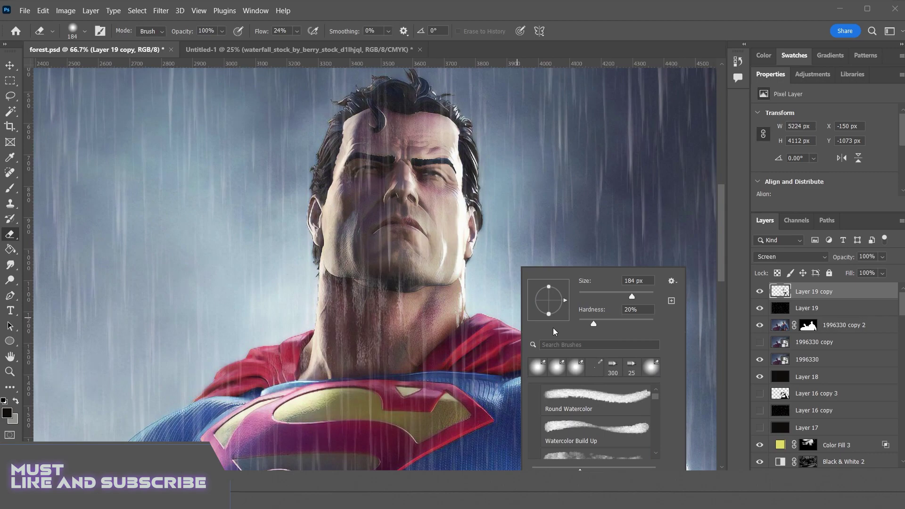
pyautogui.write('water')
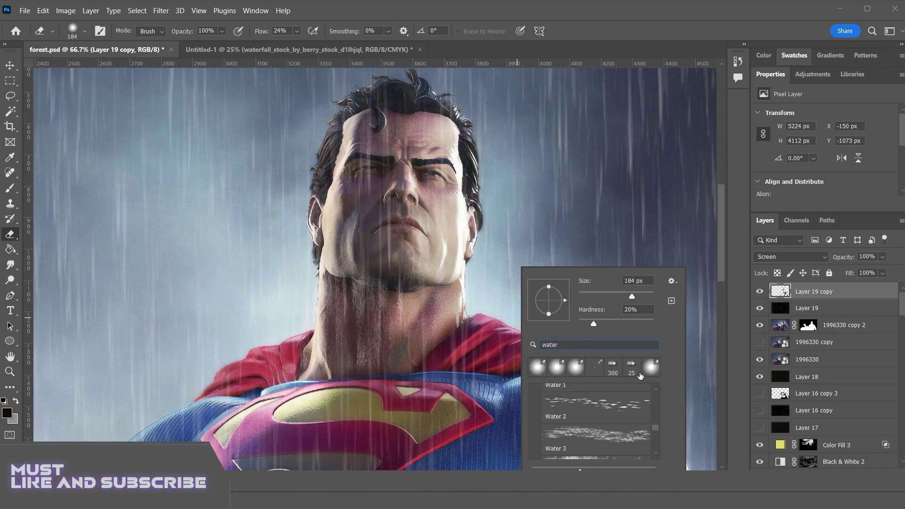
pyautogui.scroll(-3, 595, 412)
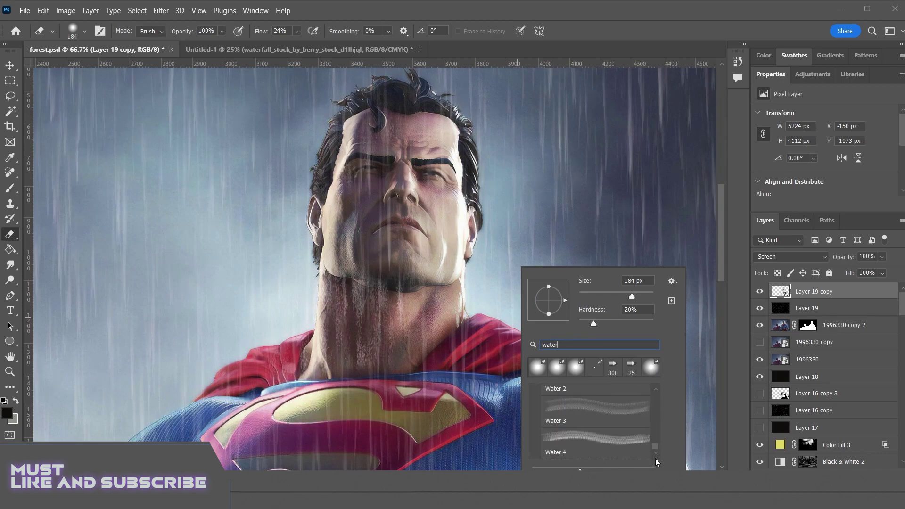
pyautogui.doubleClick(617, 422)
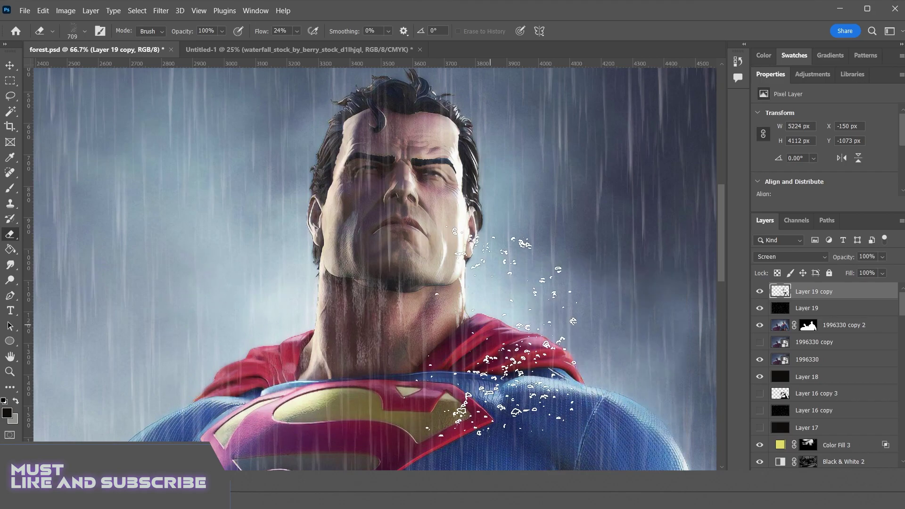
# Make white the foreground colour and switch to the Brush tool with the 709 px Water 3 preset
pyautogui.scroll(-2, 565, 316)
pyautogui.rightClick(559, 316)
pyautogui.click(15, 400)
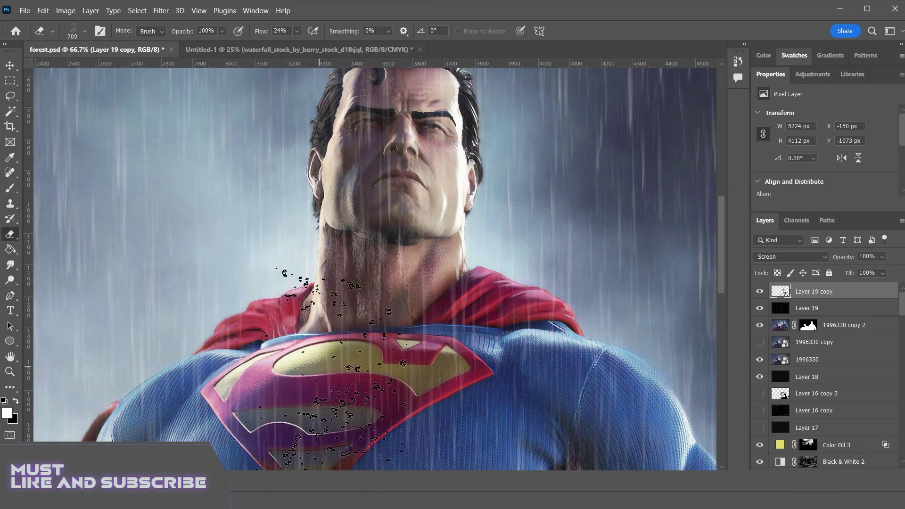
pyautogui.click(10, 189)
pyautogui.rightClick(329, 330)
pyautogui.click(349, 369)
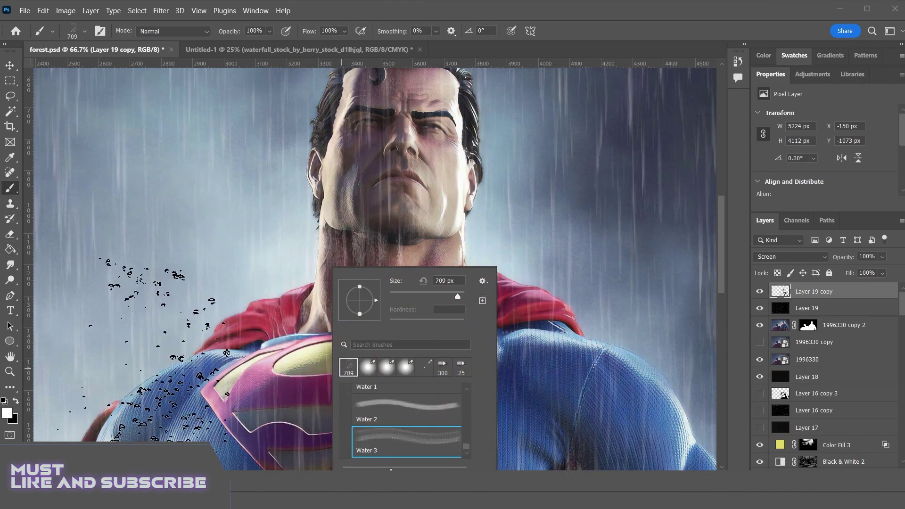
# Add a new layer directly above 1996330 copy, beneath the masked 1996330 copy 2
pyautogui.click(144, 357)
pyautogui.click(838, 327)
pyautogui.click(833, 343)
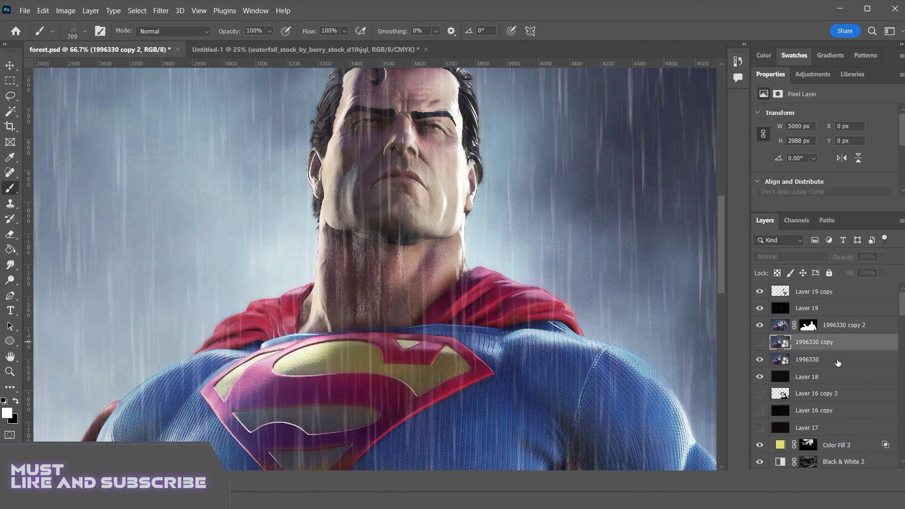
pyautogui.click(872, 473)
# Reduce the Water 3 brush to 195 px and stamp droplets along the collar and shoulder farther from the flowing cape
pyautogui.click(554, 335)
pyautogui.hotkey('ctrl', 'z')
pyautogui.moveTo(556, 322); pyautogui.dragTo(475, 323)
pyautogui.click(480, 276)
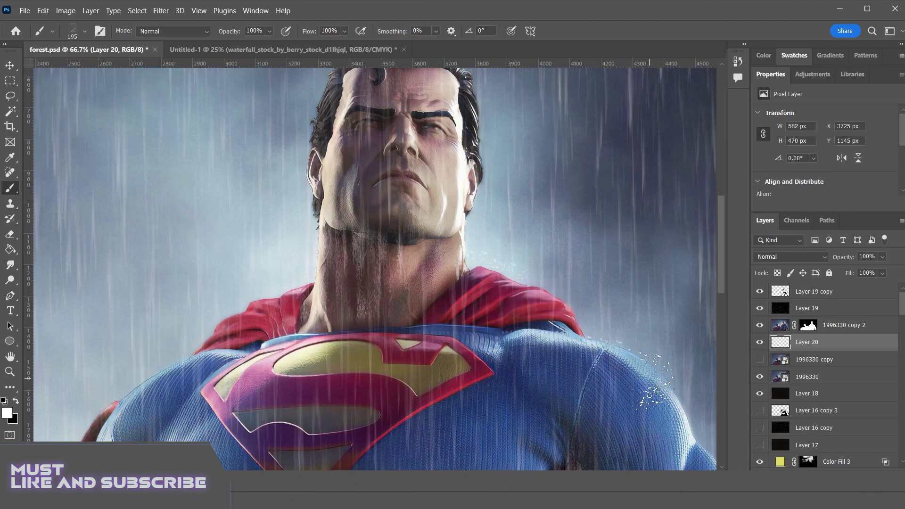
pyautogui.scroll(-1, 635, 413)
pyautogui.hscroll(2, 634, 414)
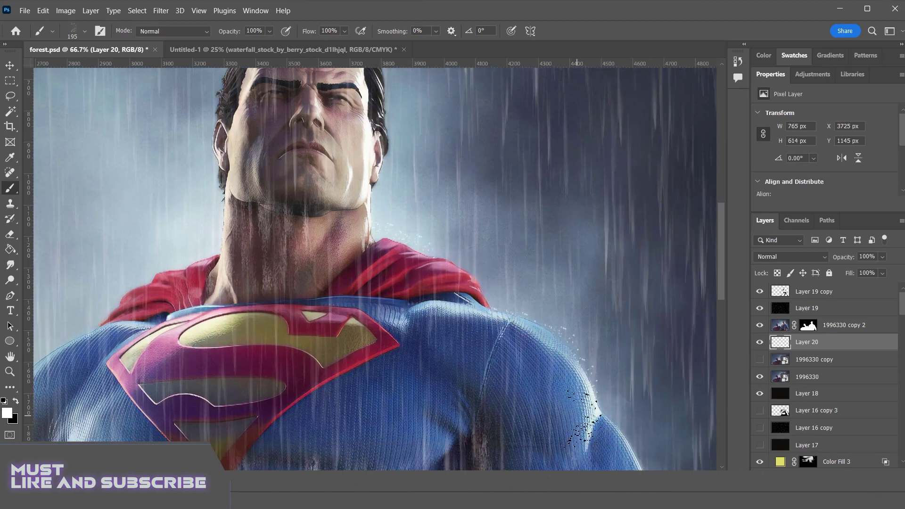
# Continue the 195 px droplets down the outer edge of the arm farther from the flowing cape, undoing misplaced stamps
pyautogui.scroll(-4, 589, 377)
pyautogui.hscroll(2, 589, 377)
pyautogui.click(538, 333)
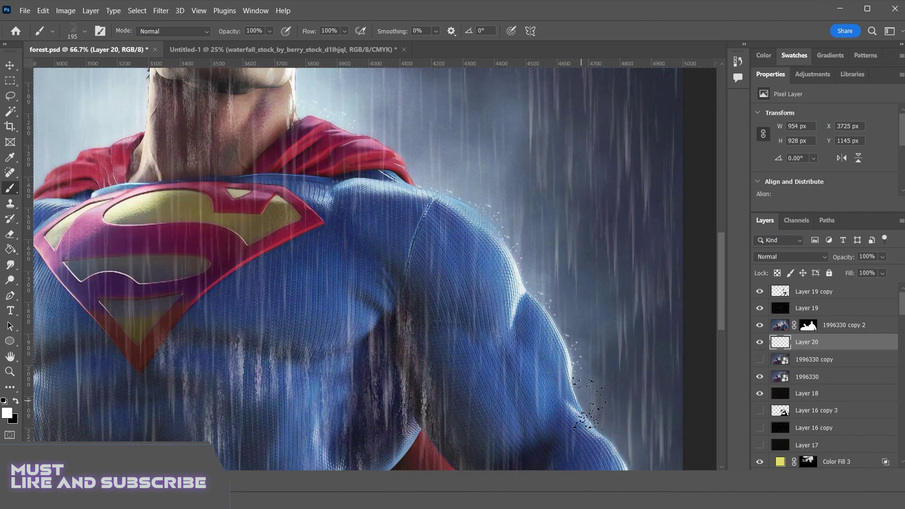
pyautogui.hotkey('ctrl', 'z')
pyautogui.hotkey('ctrl', 'z')
pyautogui.scroll(-5, 589, 405)
pyautogui.click(630, 375)
pyautogui.scroll(-5, 660, 403)
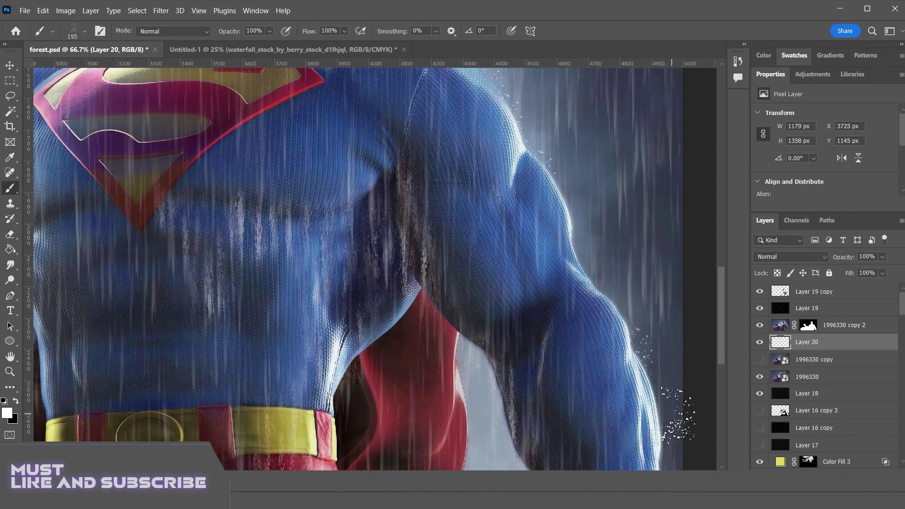
# Undo the last droplet stamp on the shoulder beside the flowing cape and switch to the Water 2 brush at a smaller size
pyautogui.hscroll(-10, 576, 294)
pyautogui.scroll(5, 576, 295)
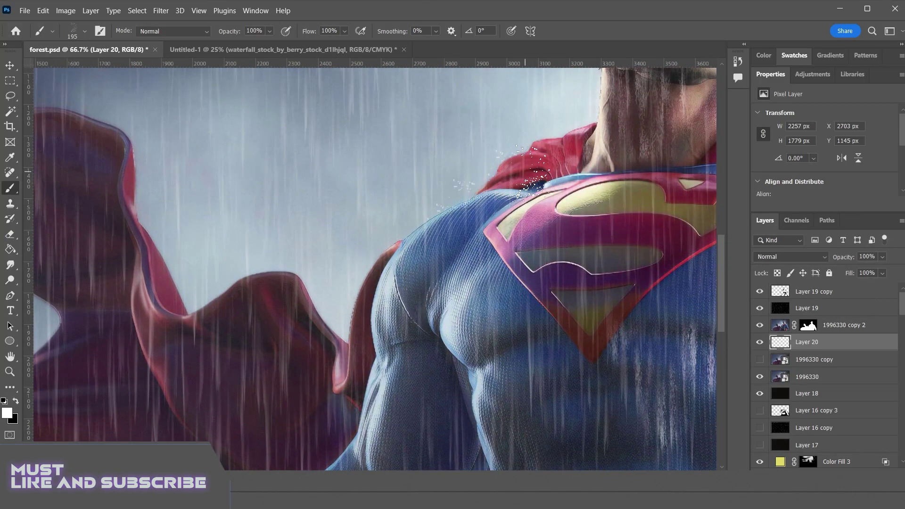
pyautogui.hotkey('ctrl', 'z')
pyautogui.rightClick(506, 190)
pyautogui.click(582, 325)
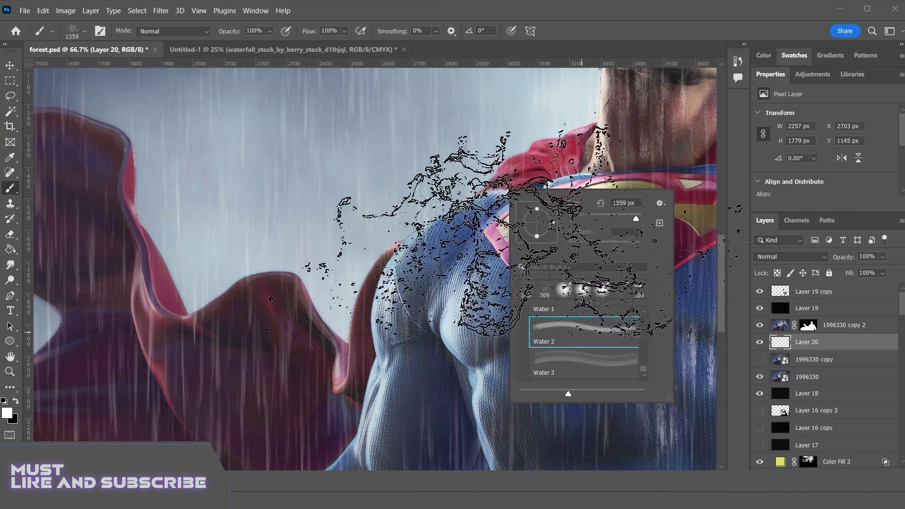
pyautogui.press('Return')
pyautogui.press('[')
pyautogui.press('[')
pyautogui.press('[')
pyautogui.press('[')
pyautogui.press('[')
pyautogui.press('[')
# Rotate the Water 2 brush to 33°, reduce it to 366 px and stamp splashes over the collar beside the flowing cape
pyautogui.rightClick(397, 210)
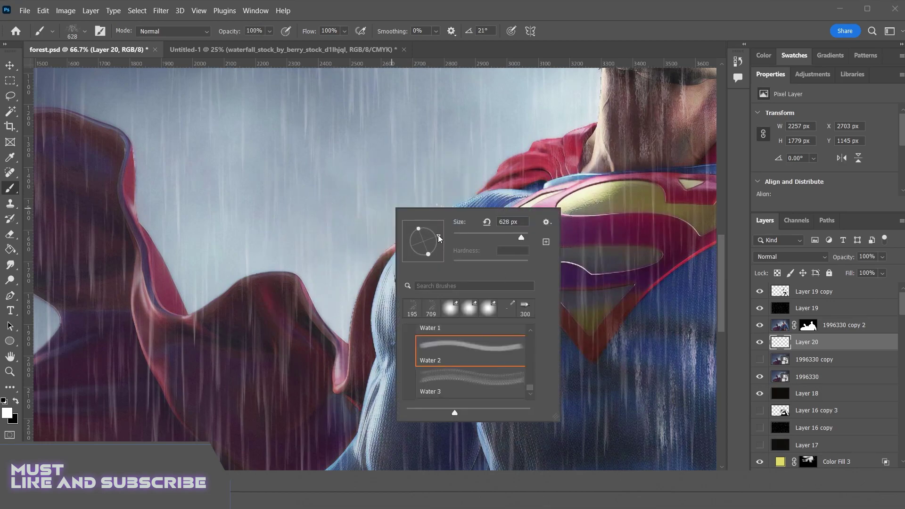
pyautogui.moveTo(439, 240); pyautogui.dragTo(437, 232)
pyautogui.press('Return')
pyautogui.press('[')
pyautogui.press('[')
pyautogui.press('[')
pyautogui.click(499, 171)
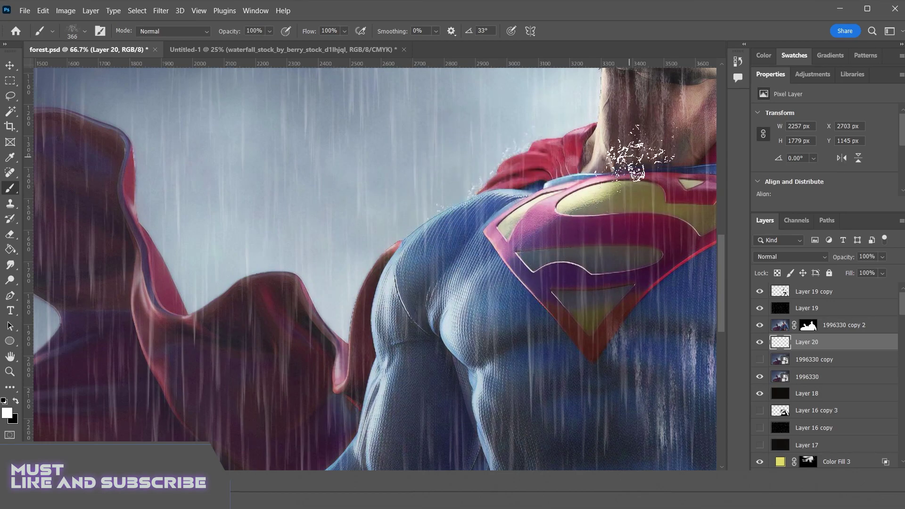
# Add 366 px Water 2 splashes around Superman's hair and neck, rotating the brush to -26° for the side away from the flowing cape
pyautogui.scroll(5, 660, 191)
pyautogui.scroll(4, 631, 191)
pyautogui.hscroll(5, 632, 235)
pyautogui.rightClick(631, 278)
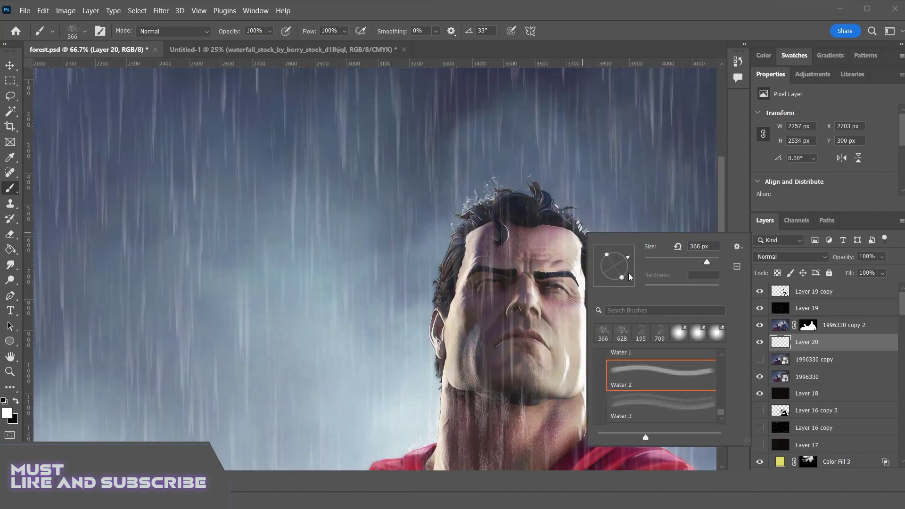
pyautogui.moveTo(630, 265); pyautogui.dragTo(630, 273)
pyautogui.click(544, 204)
pyautogui.click(607, 262)
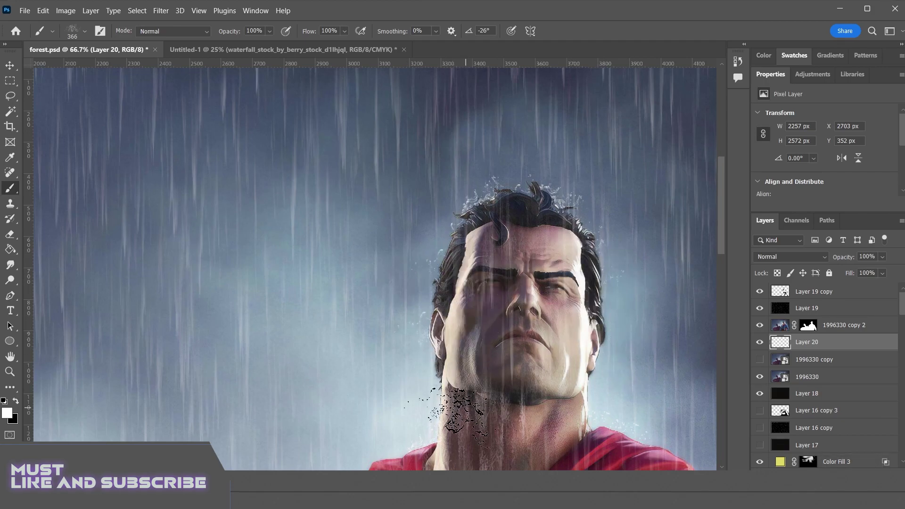
pyautogui.click(605, 372)
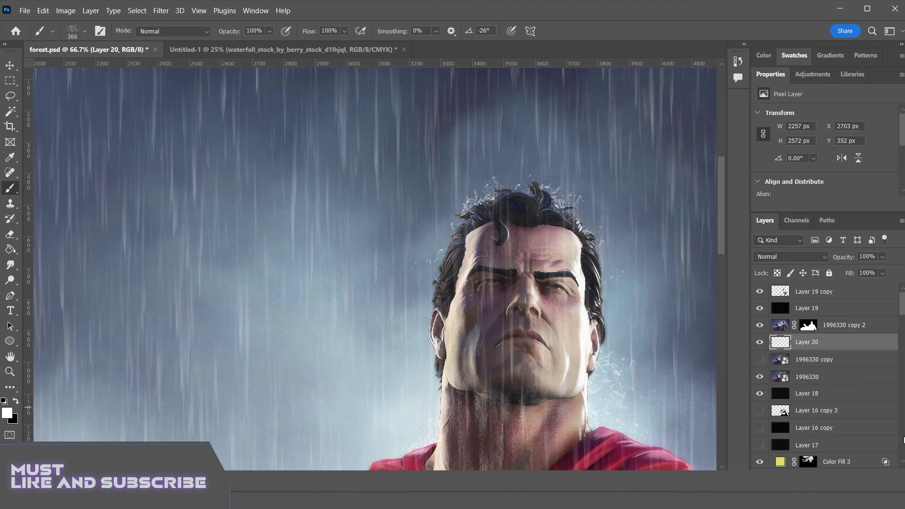
# Choose another water brush preset and stamp splashes along the inner edge of the flowing cape's raised fold
pyautogui.hotkey('ctrl', '-')
pyautogui.hotkey('ctrl', '-')
pyautogui.hotkey('ctrl', '-')
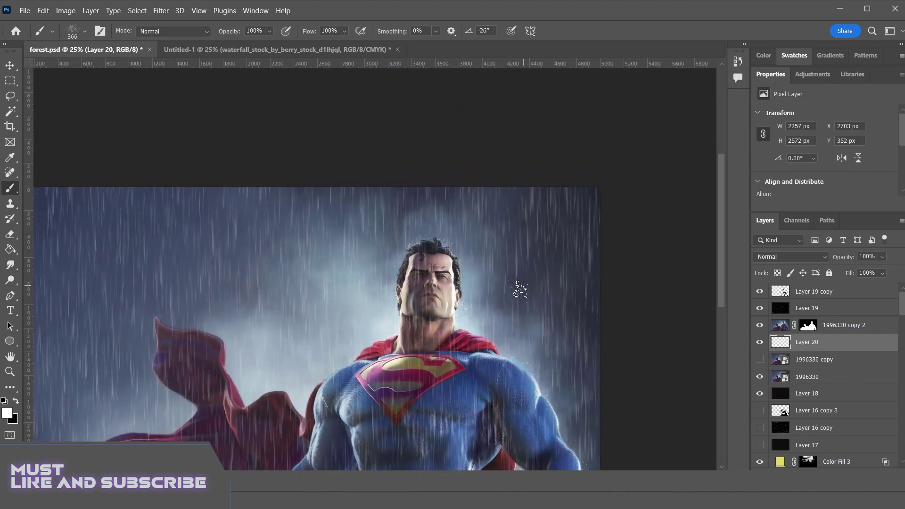
pyautogui.scroll(-3, 523, 285)
pyautogui.rightClick(466, 283)
pyautogui.click(527, 438)
pyautogui.moveTo(507, 228); pyautogui.dragTo(471, 228)
pyautogui.click(566, 280)
pyautogui.hotkey('ctrl', 'z')
pyautogui.moveTo(575, 331); pyautogui.dragTo(560, 332)
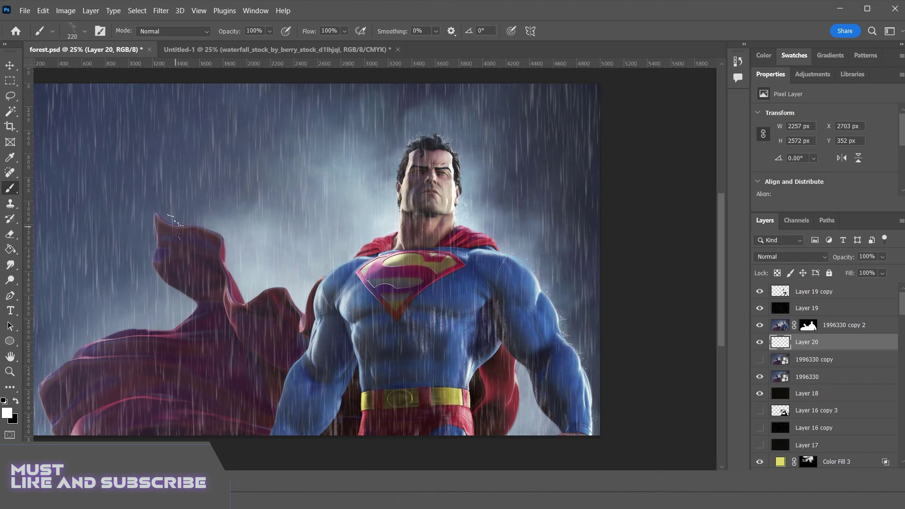
pyautogui.moveTo(197, 233); pyautogui.dragTo(227, 252)
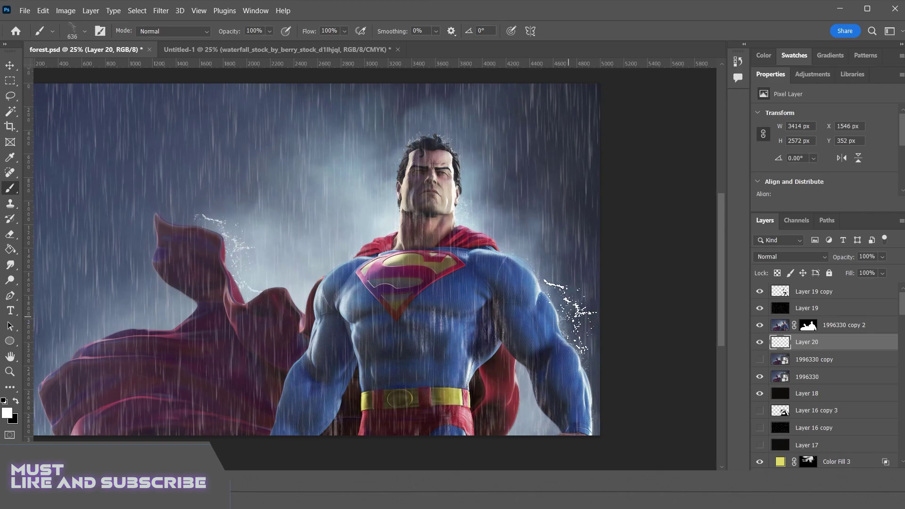
# Try rotated water splashes along the outer and lower edges of the flowing cape, undoing each stamp
pyautogui.hscroll(-3, 348, 348)
pyautogui.rightClick(369, 302)
pyautogui.moveTo(417, 298); pyautogui.dragTo(409, 288)
pyautogui.click(183, 325)
pyautogui.hotkey('ctrl', 'z')
pyautogui.click(100, 362)
pyautogui.hotkey('ctrl', 'z')
pyautogui.hotkey('ctrl', 'z')
pyautogui.click(117, 440)
pyautogui.hotkey('ctrl', 'z')
# Browse the water brush presets and select the Water 4 brush
pyautogui.rightClick(184, 328)
pyautogui.click(221, 423)
pyautogui.click(215, 433)
pyautogui.scroll(3, 289, 422)
pyautogui.scroll(-4, 287, 421)
pyautogui.click(275, 445)
# Try stamping Water 4 splashes on the flowing cape's lower outer corner, undoing the stamps
pyautogui.click(116, 427)
pyautogui.click(107, 420)
pyautogui.hotkey('ctrl', 'z')
pyautogui.click(113, 418)
pyautogui.hotkey('ctrl', 'z')
# Rotate the 585 px Water 4 brush to -174° and stamp splashes along the flowing cape's outer edge and notch
pyautogui.rightClick(129, 389)
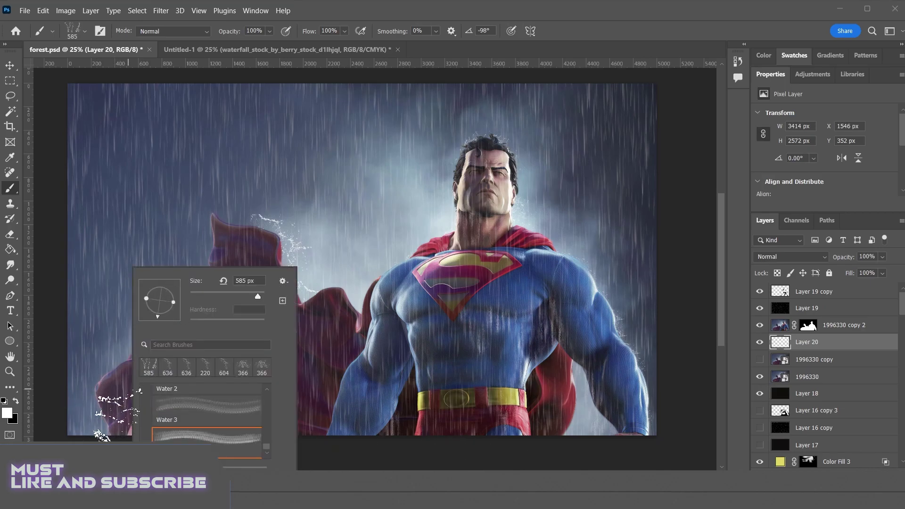
pyautogui.click(97, 436)
pyautogui.click(127, 427)
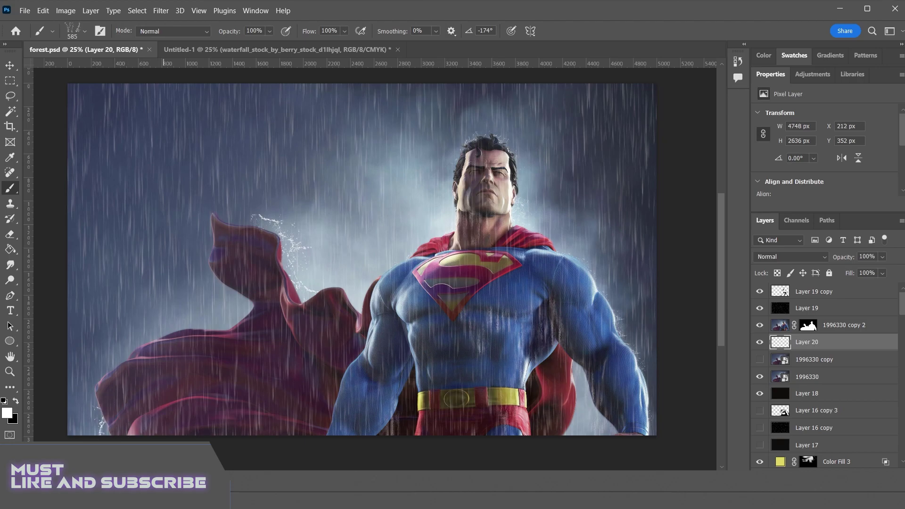
pyautogui.click(122, 405)
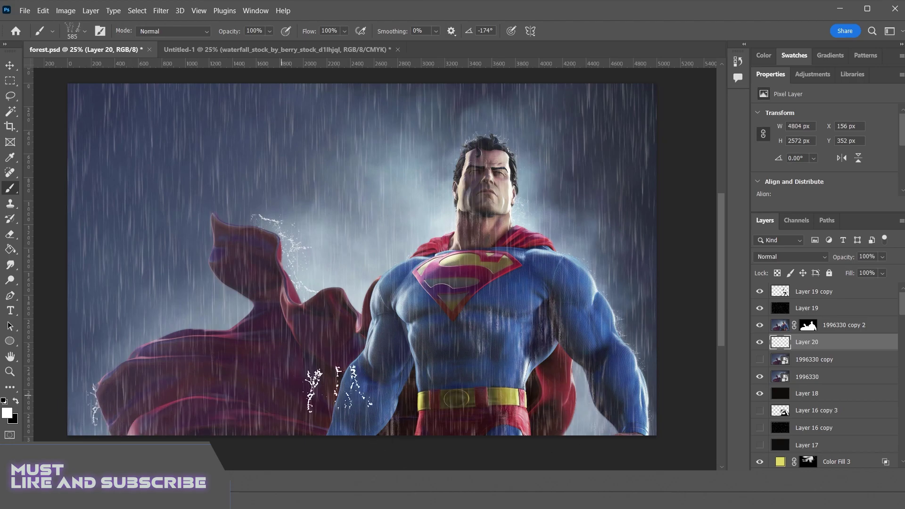
pyautogui.click(233, 304)
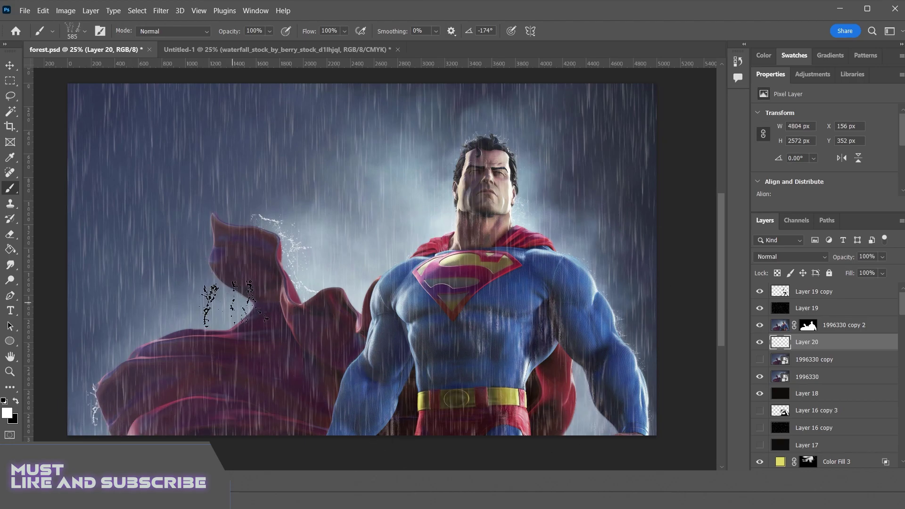
# Soften the splashes around the flowing cape with a 709 px Soft Round eraser at 24% flow
pyautogui.press('e')
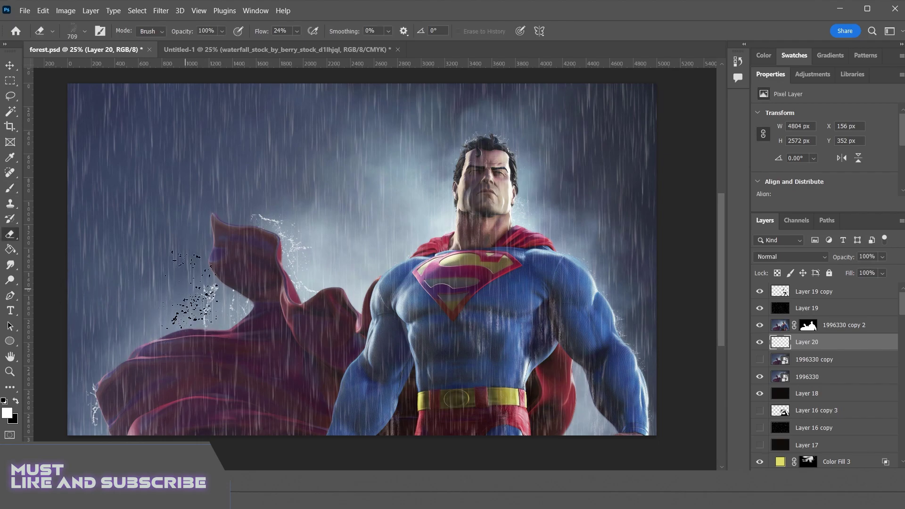
pyautogui.rightClick(188, 302)
pyautogui.moveTo(319, 447); pyautogui.dragTo(319, 391)
pyautogui.click(199, 394)
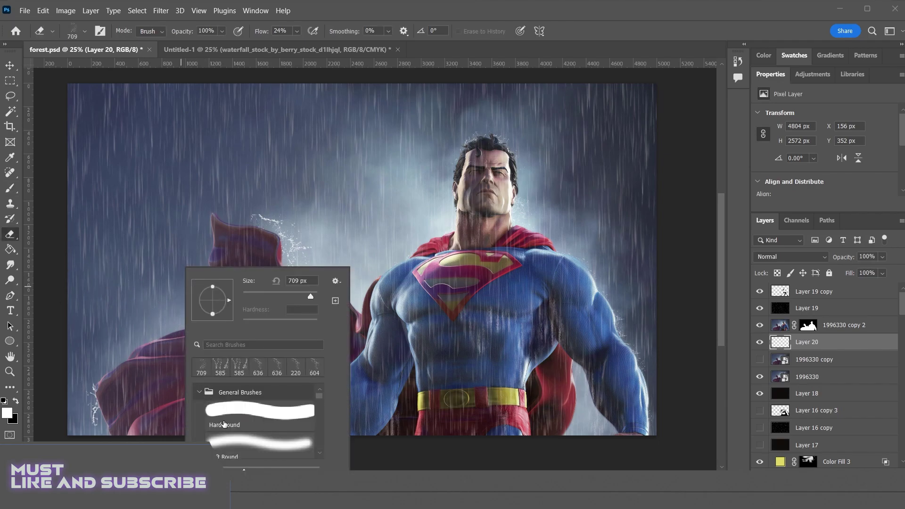
pyautogui.click(224, 425)
pyautogui.click(167, 406)
pyautogui.moveTo(187, 307)
pyautogui.mouseDown()
pyautogui.moveTo(181, 287)
pyautogui.moveTo(194, 321)
pyautogui.moveTo(223, 311)
pyautogui.mouseUp()
pyautogui.moveTo(269, 284)
pyautogui.mouseDown()
pyautogui.moveTo(310, 268)
pyautogui.moveTo(287, 297)
pyautogui.mouseUp()
pyautogui.moveTo(89, 398)
pyautogui.mouseDown()
pyautogui.moveTo(89, 380)
pyautogui.moveTo(96, 415)
pyautogui.mouseUp()
pyautogui.moveTo(265, 237)
pyautogui.mouseDown()
pyautogui.moveTo(288, 241)
pyautogui.moveTo(269, 207)
pyautogui.moveTo(240, 196)
pyautogui.mouseUp()
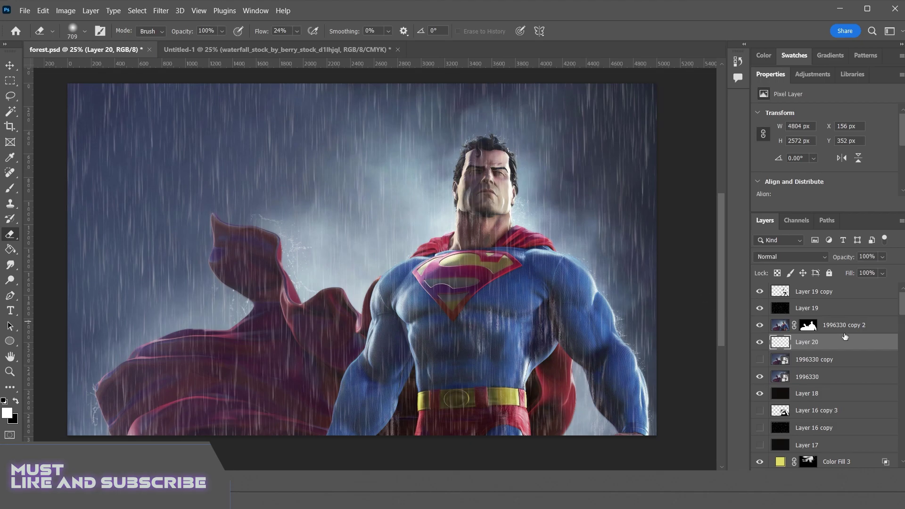
# Search the brush presets for "wat" and choose a water splash brush at 983 px
pyautogui.scroll(1, 649, 216)
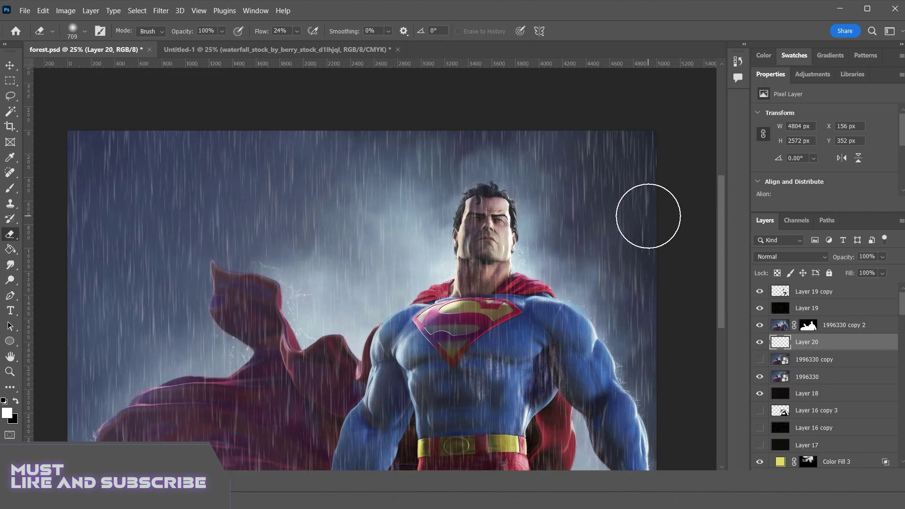
pyautogui.hotkey('ctrl', '+')
pyautogui.hotkey('ctrl', '+')
pyautogui.hscroll(2, 632, 217)
pyautogui.rightClick(423, 184)
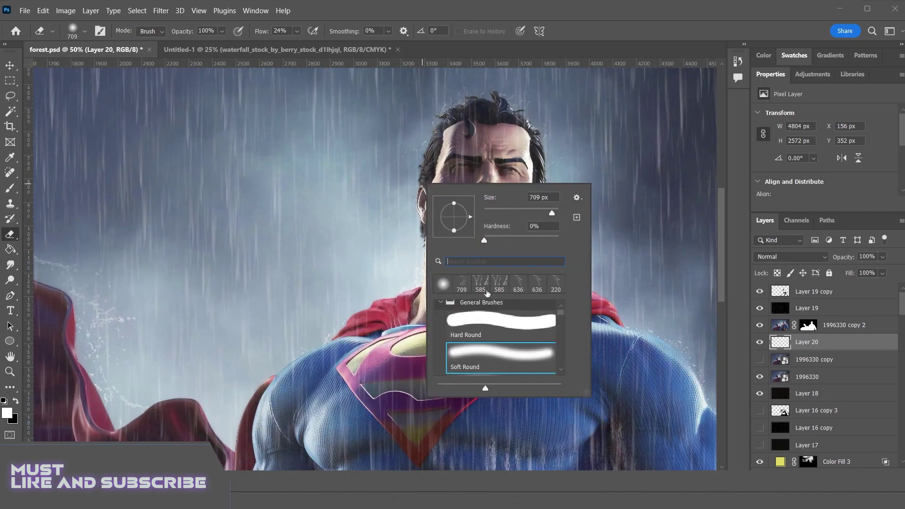
pyautogui.write('wat')
pyautogui.scroll(-1, 556, 328)
pyautogui.moveTo(561, 317); pyautogui.dragTo(562, 396)
pyautogui.click(488, 359)
pyautogui.click(486, 326)
pyautogui.scroll(1, 525, 327)
pyautogui.click(525, 325)
pyautogui.click(863, 184)
pyautogui.scroll(-1, 468, 257)
pyautogui.moveTo(472, 254); pyautogui.dragTo(424, 254)
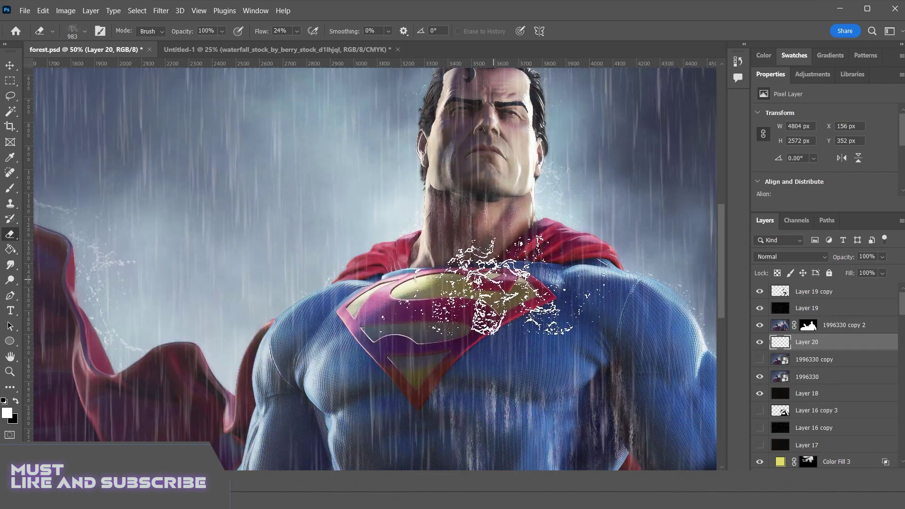
# Switch to the Brush tool with the recent water splash preset and add a new layer above Layer 19 copy
pyautogui.press('b')
pyautogui.rightClick(504, 270)
pyautogui.click(517, 366)
pyautogui.click(459, 307)
pyautogui.click(828, 292)
pyautogui.click(881, 477)
# Try stamping a white water splash over Superman's chest and collar at different brush sizes
pyautogui.click(511, 277)
pyautogui.hotkey('ctrl', 'z')
pyautogui.moveTo(563, 263)
pyautogui.mouseDown()
pyautogui.moveTo(486, 263)
pyautogui.moveTo(650, 285)
pyautogui.mouseUp()
pyautogui.click(530, 268)
pyautogui.hotkey('ctrl', 'z')
pyautogui.click(452, 274)
# Transform the splash to fit over the collar and shoulder farther from the flowing cape
pyautogui.hotkey('ctrl', 't')
pyautogui.moveTo(577, 288); pyautogui.dragTo(521, 261)
pyautogui.moveTo(596, 213); pyautogui.dragTo(547, 248)
pyautogui.moveTo(492, 260); pyautogui.dragTo(535, 262)
pyautogui.moveTo(613, 263); pyautogui.dragTo(612, 286)
pyautogui.moveTo(579, 285); pyautogui.dragTo(680, 293)
pyautogui.moveTo(626, 337); pyautogui.dragTo(638, 333)
pyautogui.moveTo(647, 272)
pyautogui.mouseDown()
pyautogui.moveTo(645, 293)
pyautogui.moveTo(643, 281)
pyautogui.mouseUp()
pyautogui.click(584, 33)
# Undo the splash's transformation and its stamp on Layer 21
pyautogui.hotkey('ctrl', '-')
pyautogui.hotkey('ctrl', '-')
pyautogui.hotkey('ctrl', 'z')
pyautogui.hotkey('ctrl', 'z')
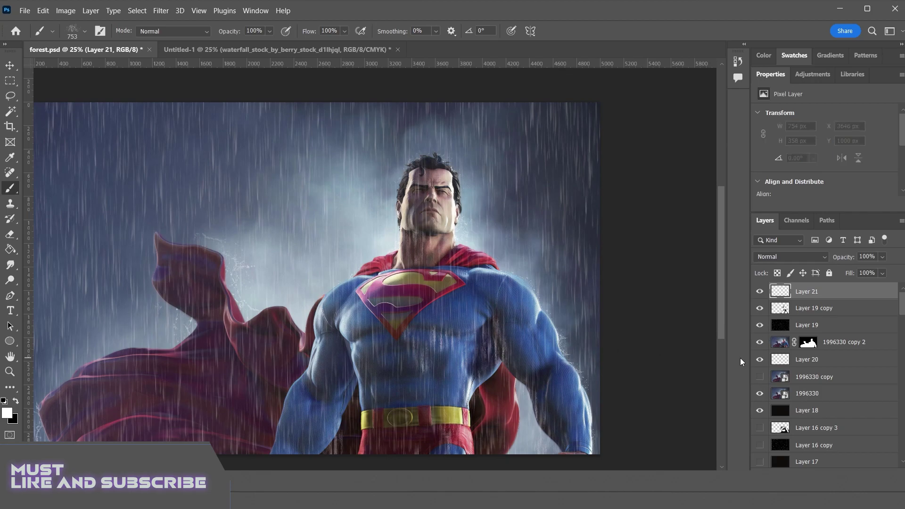
# Try Water 3 splashes on the shoulder and torso, undoing each stamp
pyautogui.rightClick(342, 251)
pyautogui.click(330, 279)
pyautogui.hotkey('ctrl', 'z')
pyautogui.click(491, 355)
pyautogui.hotkey('ctrl', 'z')
pyautogui.click(490, 358)
pyautogui.hotkey('ctrl', 'z')
# Try smaller 299 px Water 3 splashes between the waist and the arm farther from the flowing cape, undoing each stamp
pyautogui.moveTo(479, 343); pyautogui.dragTo(464, 343)
pyautogui.click(486, 368)
pyautogui.hotkey('ctrl', 'z')
pyautogui.click(494, 392)
pyautogui.hotkey('ctrl', 'z')
# Try 690 px Water 3 splashes between the waist and the arm farther from the flowing cape, undoing each stamp
pyautogui.moveTo(499, 399); pyautogui.dragTo(511, 398)
pyautogui.click(501, 381)
pyautogui.rightClick(527, 464)
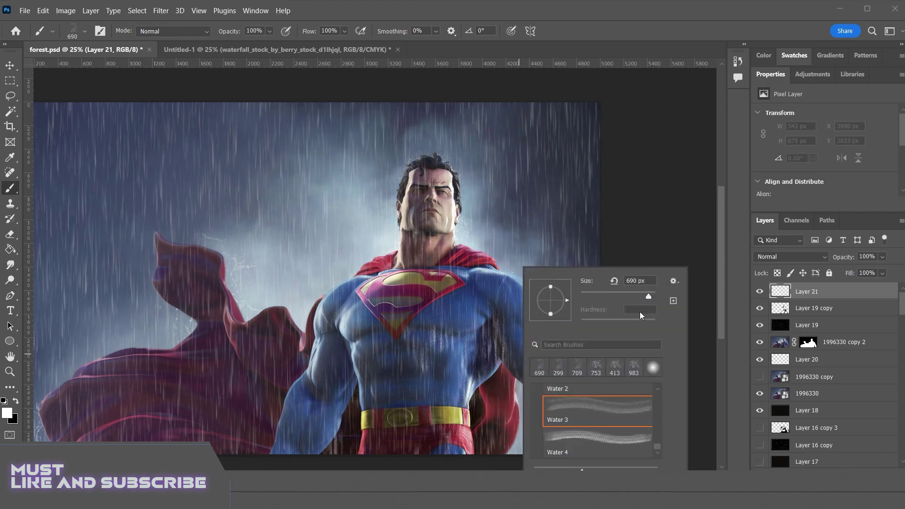
pyautogui.click(596, 369)
pyautogui.click(515, 377)
pyautogui.hotkey('ctrl', 'z')
pyautogui.click(540, 397)
pyautogui.hotkey('ctrl', 'z')
# Try a 657 px water splash over the cape section beside the waist, undoing each stamp
pyautogui.rightClick(495, 376)
pyautogui.click(592, 369)
pyautogui.click(470, 369)
pyautogui.click(494, 391)
pyautogui.hotkey('ctrl', 'z')
pyautogui.click(498, 379)
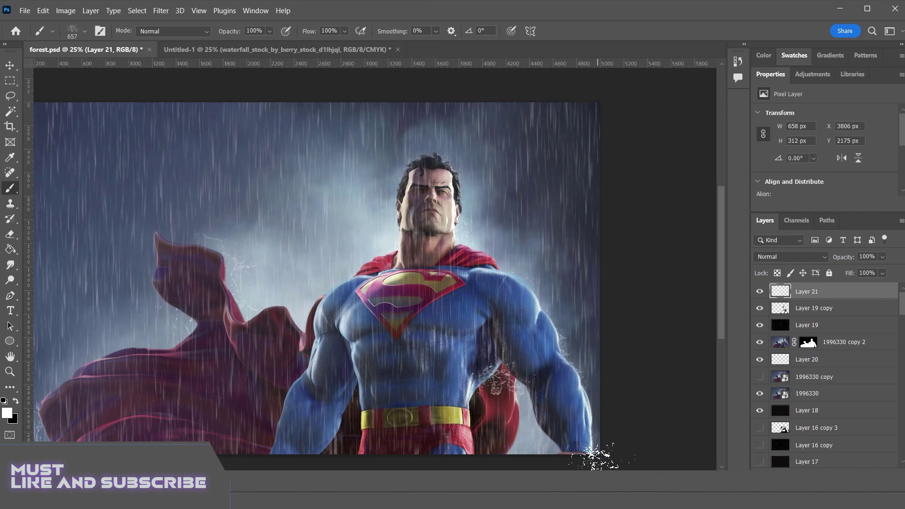
pyautogui.hotkey('ctrl', 'z')
# Try 657 px water splashes on the chest and the emblem, undoing each stamp
pyautogui.click(440, 310)
pyautogui.hotkey('ctrl', 'z')
pyautogui.click(379, 287)
pyautogui.click(421, 284)
pyautogui.hotkey('ctrl', 'z')
pyautogui.hotkey('ctrl', 'z')
# Try pairs of 657 px water splashes along the collar and upper chest, undoing each stamp
pyautogui.click(384, 267)
pyautogui.click(429, 271)
pyautogui.hotkey('ctrl', 'z')
pyautogui.hotkey('ctrl', 'z')
pyautogui.click(450, 269)
pyautogui.click(402, 279)
pyautogui.hotkey('ctrl', 'z')
pyautogui.hotkey('ctrl', 'z')
# On Layer 20, stamp a 1700 px white water splash along the upper outer edge of the flowing cape
pyautogui.scroll(-5, 397, 398)
pyautogui.hscroll(-7, 387, 396)
pyautogui.scroll(6, 372, 393)
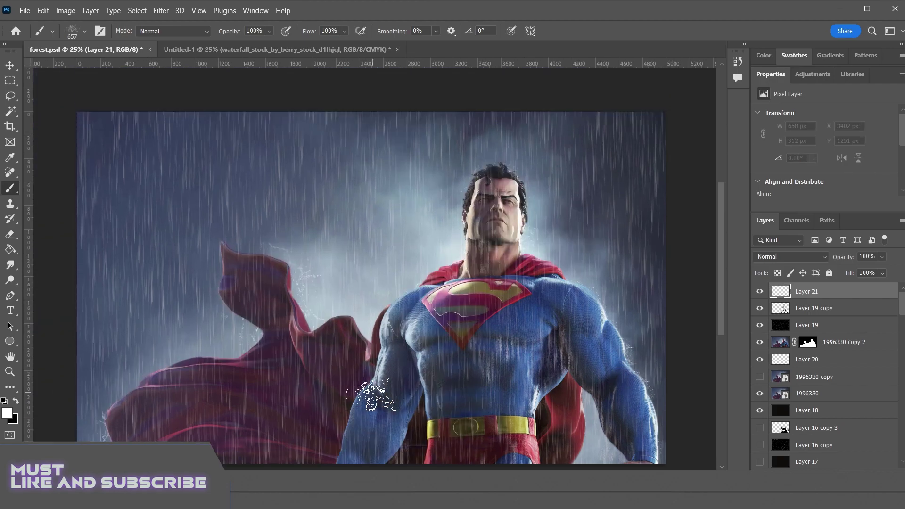
pyautogui.click(873, 311)
pyautogui.click(873, 325)
pyautogui.click(869, 360)
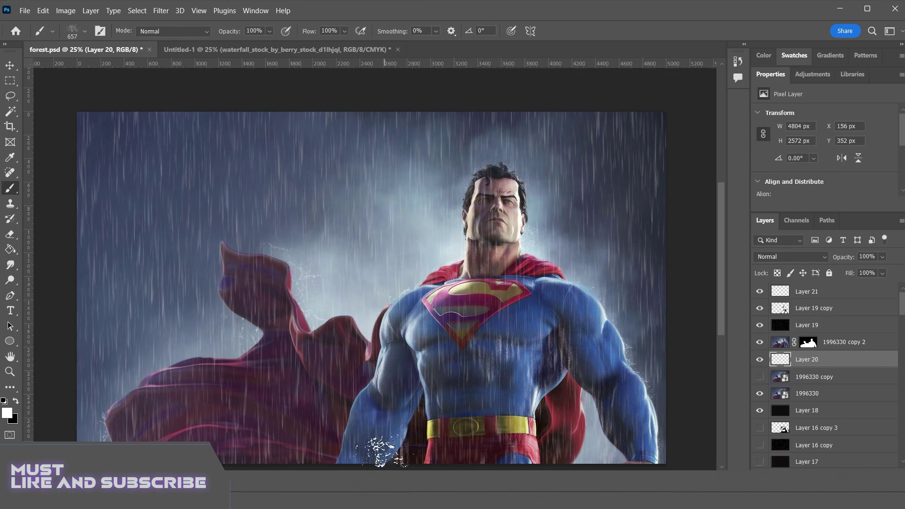
pyautogui.press(']')
pyautogui.press(']')
pyautogui.press(']')
pyautogui.press(']')
pyautogui.press(']')
pyautogui.press(']')
pyautogui.press(']')
pyautogui.press(']')
pyautogui.press(']')
pyautogui.press(']')
pyautogui.press(']')
pyautogui.click(130, 401)
pyautogui.hotkey('ctrl', 'z')
pyautogui.click(169, 373)
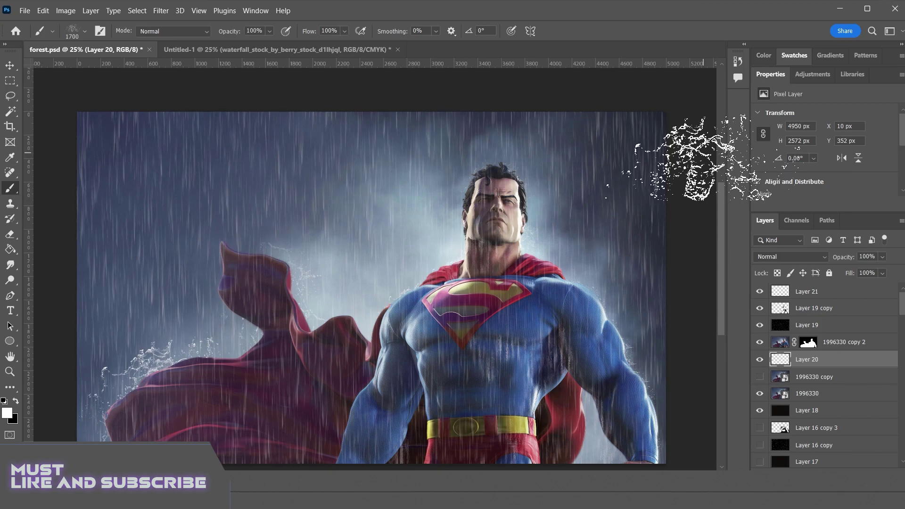
# Examine the rain over the face, torso and belt, toggling the visibility of the rain layers Layer 19 and Layer 19 copy
pyautogui.hotkey('ctrl', '+')
pyautogui.hotkey('ctrl', '+')
pyautogui.hotkey('ctrl', '+')
pyautogui.hscroll(6, 611, 168)
pyautogui.hscroll(2, 611, 168)
pyautogui.scroll(4, 610, 170)
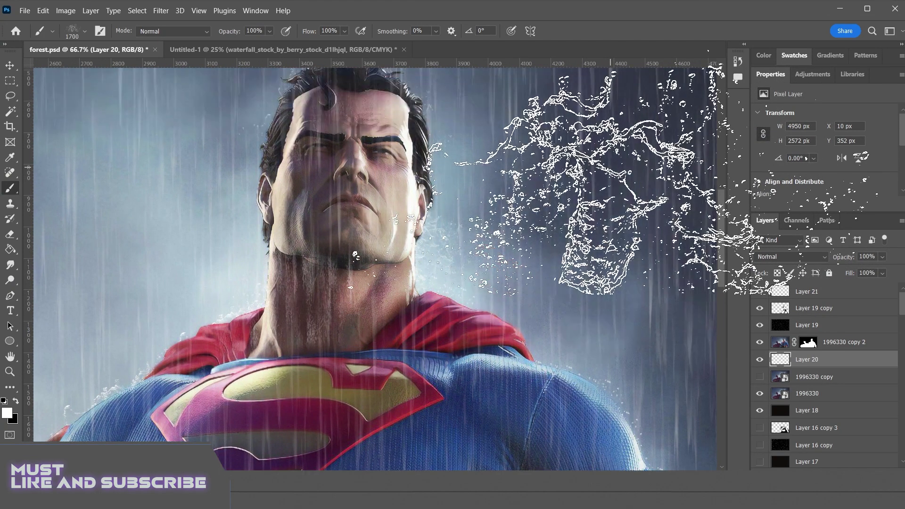
pyautogui.scroll(-7, 610, 172)
pyautogui.scroll(-6, 612, 179)
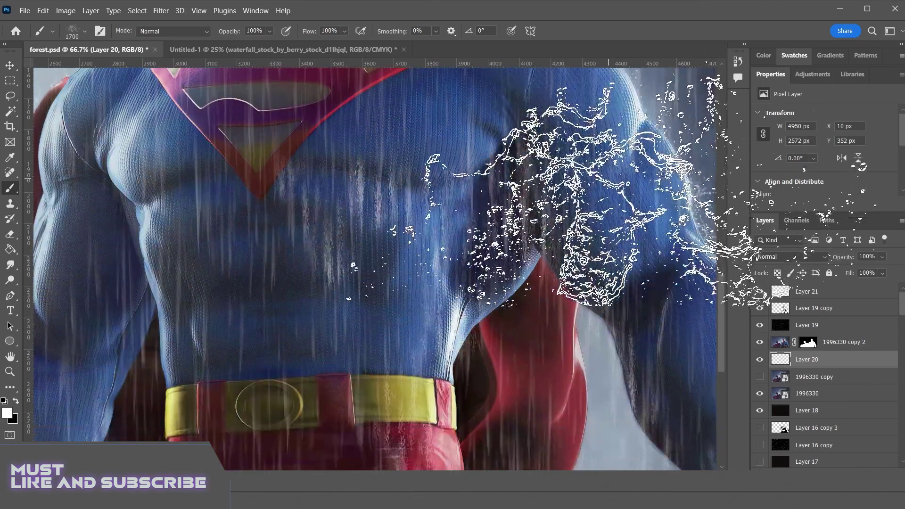
pyautogui.hscroll(-1, 660, 236)
pyautogui.click(876, 326)
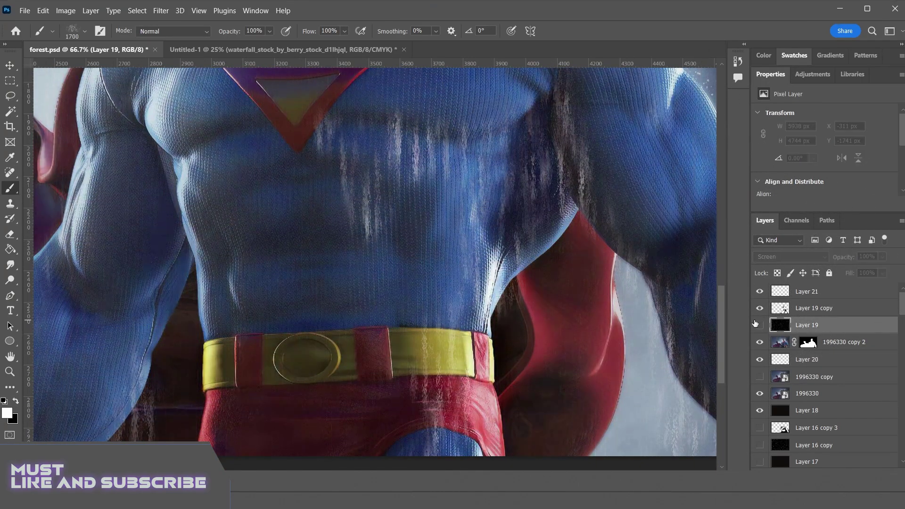
pyautogui.click(760, 308)
# Lower the opacity of Layer 19 copy to 50%
pyautogui.click(825, 306)
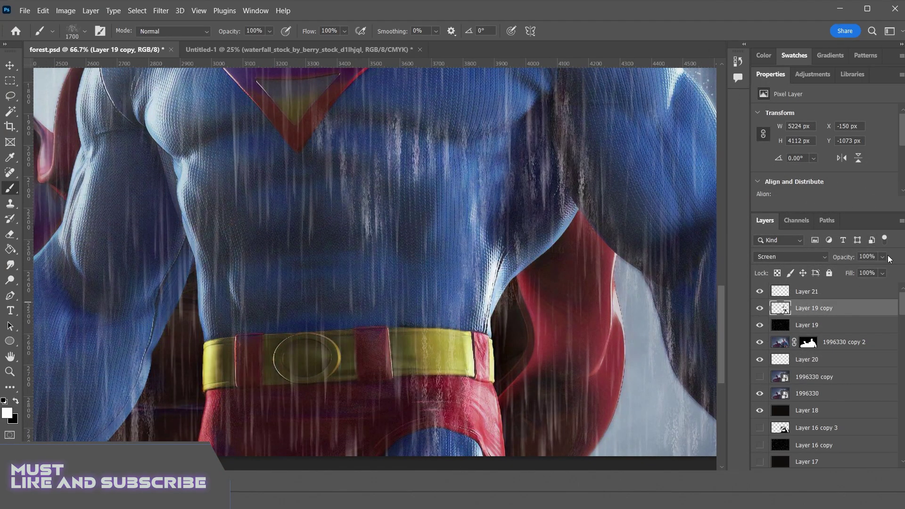
pyautogui.moveTo(877, 269); pyautogui.dragTo(871, 268)
pyautogui.hotkey('ctrl', '0')
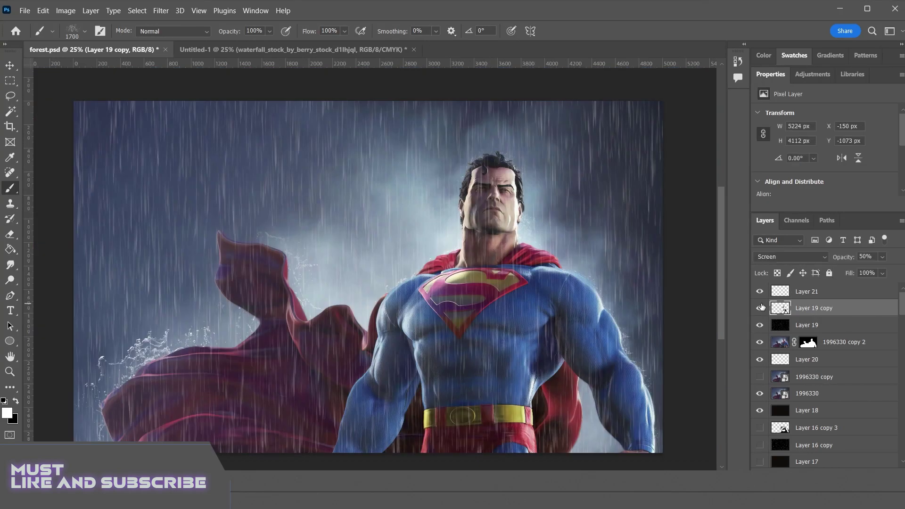
# Add a Curves adjustment clipped to Layer 19 copy and enlarge its settings area to show the whole graph
pyautogui.click(812, 75)
pyautogui.scroll(-2, 799, 145)
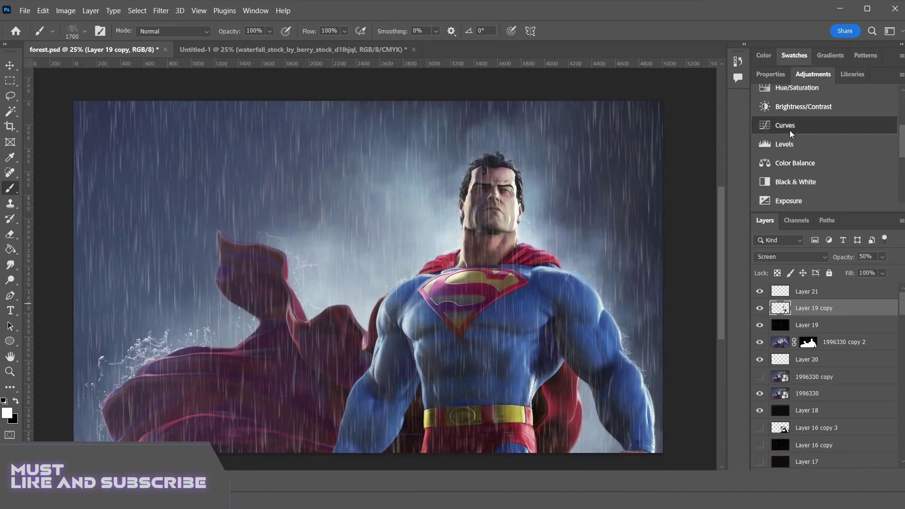
pyautogui.click(791, 130)
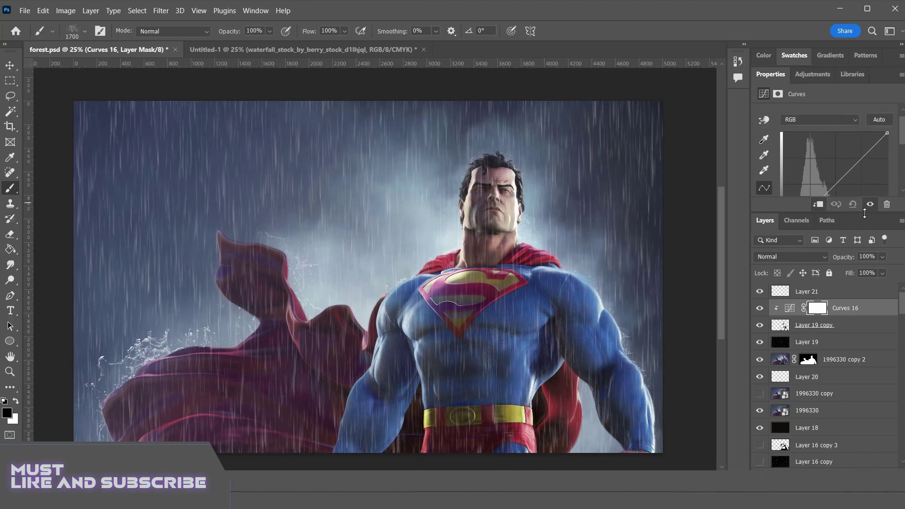
pyautogui.moveTo(865, 214); pyautogui.dragTo(864, 269)
# Slightly lower the blue channel's midtones in the Curves adjustment clipped to Layer 19 copy
pyautogui.click(841, 120)
pyautogui.click(838, 146)
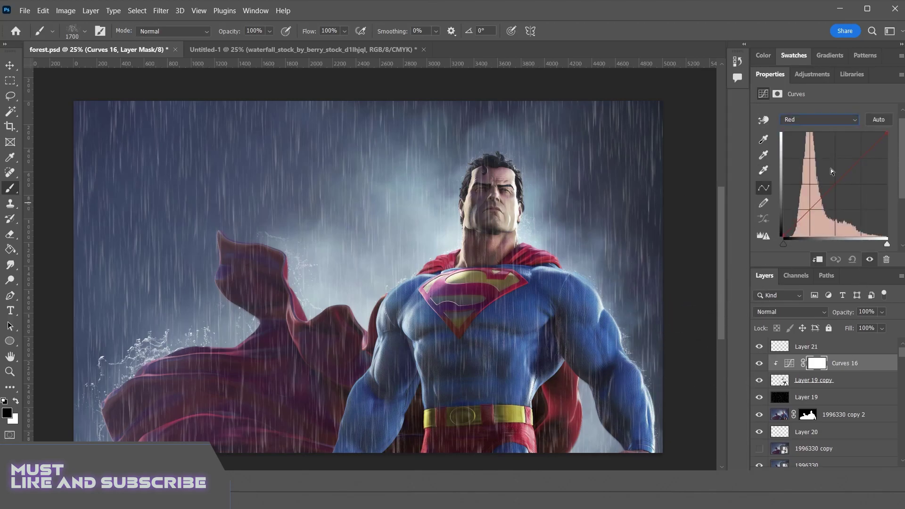
pyautogui.click(833, 118)
pyautogui.click(831, 159)
pyautogui.moveTo(833, 187)
pyautogui.mouseDown()
pyautogui.moveTo(825, 177)
pyautogui.moveTo(842, 192)
pyautogui.moveTo(820, 173)
pyautogui.moveTo(839, 192)
pyautogui.mouseUp()
pyautogui.click(829, 119)
pyautogui.click(818, 156)
# Add a second Curves adjustment clipped to the rain on Layer 19
pyautogui.scroll(5, 435, 202)
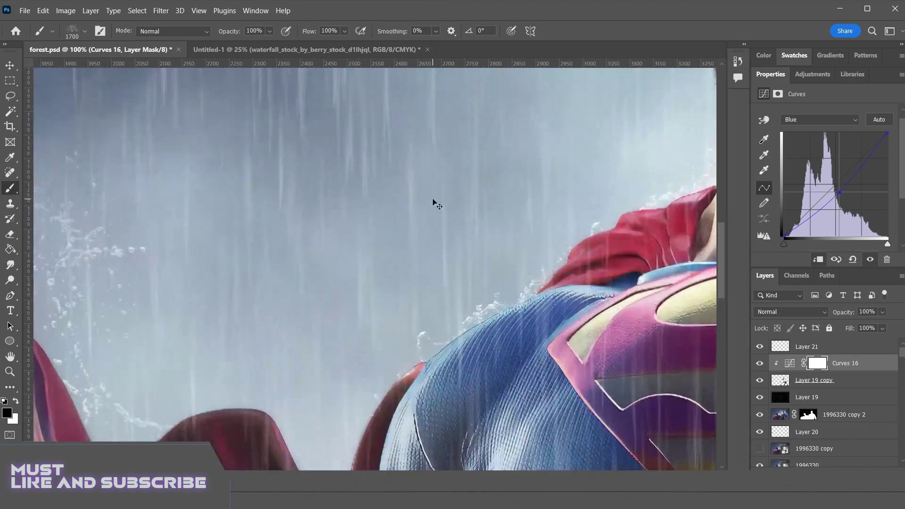
pyautogui.scroll(-7, 441, 236)
pyautogui.hscroll(6, 453, 237)
pyautogui.scroll(-9, 491, 226)
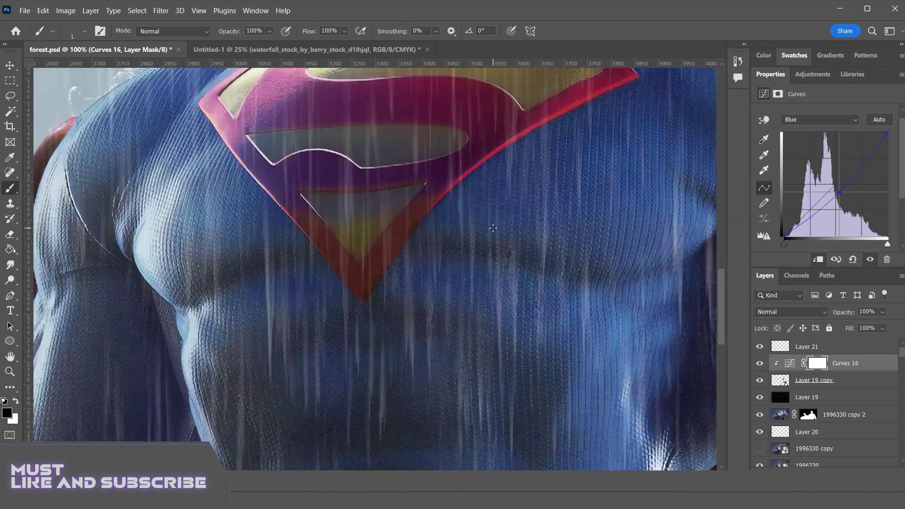
pyautogui.scroll(1, 496, 233)
pyautogui.scroll(7, 496, 232)
pyautogui.hscroll(-2, 496, 233)
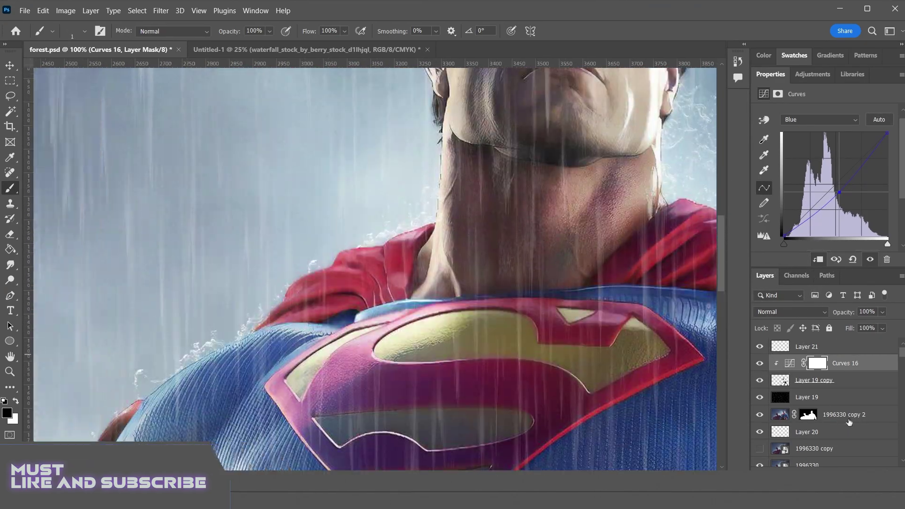
pyautogui.click(824, 397)
pyautogui.click(813, 74)
pyautogui.click(799, 128)
pyautogui.click(818, 260)
# Raise the green channel's midtones in the Curves adjustment clipped to Layer 19
pyautogui.click(820, 128)
pyautogui.click(801, 146)
pyautogui.moveTo(836, 194)
pyautogui.mouseDown()
pyautogui.moveTo(828, 186)
pyautogui.moveTo(840, 206)
pyautogui.moveTo(831, 188)
pyautogui.mouseUp()
pyautogui.click(820, 129)
pyautogui.click(811, 169)
pyautogui.click(829, 130)
pyautogui.click(832, 158)
pyautogui.hotkey('ctrl', '-')
pyautogui.hotkey('ctrl', '-')
pyautogui.hotkey('ctrl', '-')
pyautogui.hotkey('ctrl', '-')
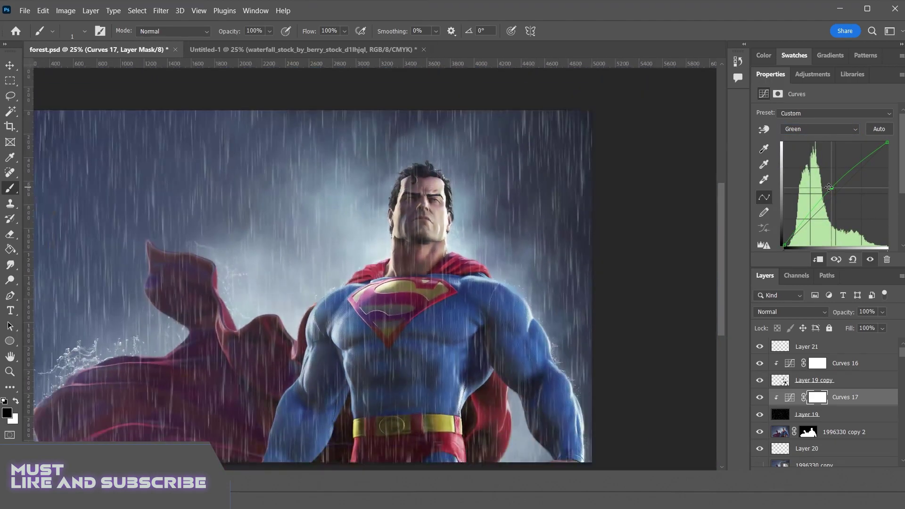
# Slightly raise the blue channel's midtones in the Curves adjustment clipped to Layer 19
pyautogui.moveTo(613, 303); pyautogui.dragTo(679, 255)
pyautogui.click(823, 132)
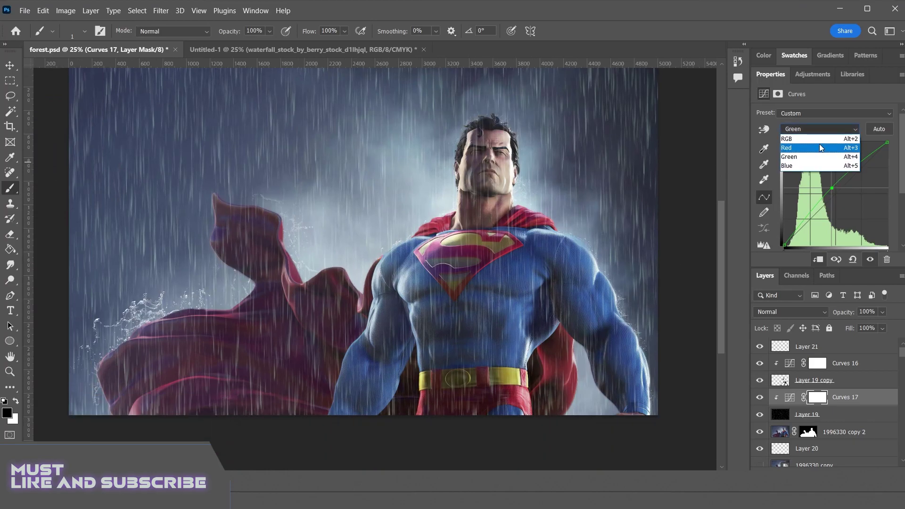
pyautogui.click(820, 143)
pyautogui.moveTo(834, 190)
pyautogui.mouseDown()
pyautogui.moveTo(826, 186)
pyautogui.moveTo(832, 193)
pyautogui.mouseUp()
pyautogui.click(839, 132)
pyautogui.click(832, 167)
# On Layer 19, fade the rain over the face and neck with a 983 px Soft Round eraser at 24% flow
pyautogui.scroll(5, 459, 267)
pyautogui.scroll(-3, 459, 268)
pyautogui.hscroll(-4, 459, 268)
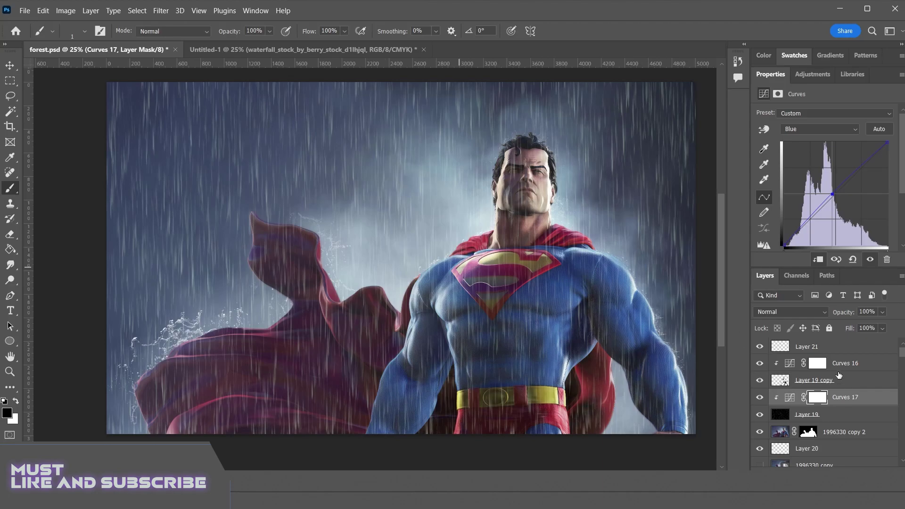
pyautogui.click(785, 418)
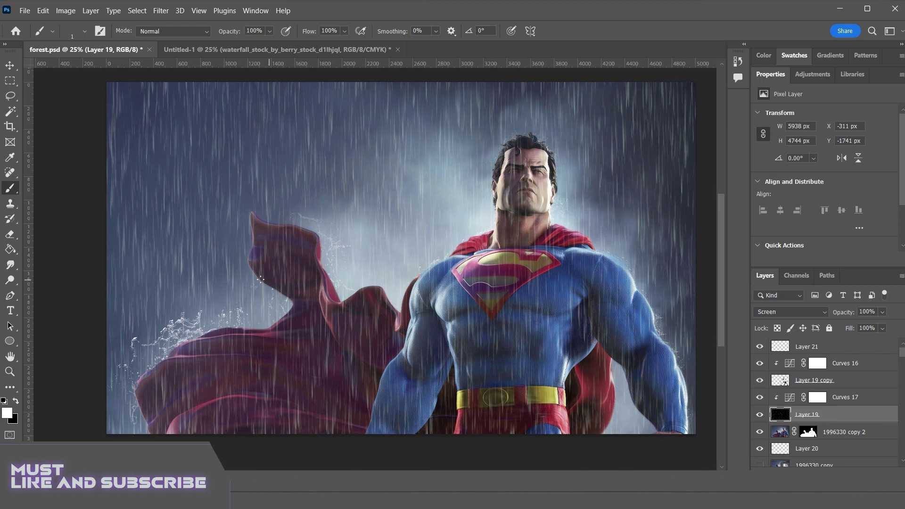
pyautogui.press('e')
pyautogui.rightClick(595, 324)
pyautogui.click(587, 449)
pyautogui.moveTo(586, 443); pyautogui.dragTo(583, 390)
pyautogui.click(466, 388)
pyautogui.click(500, 431)
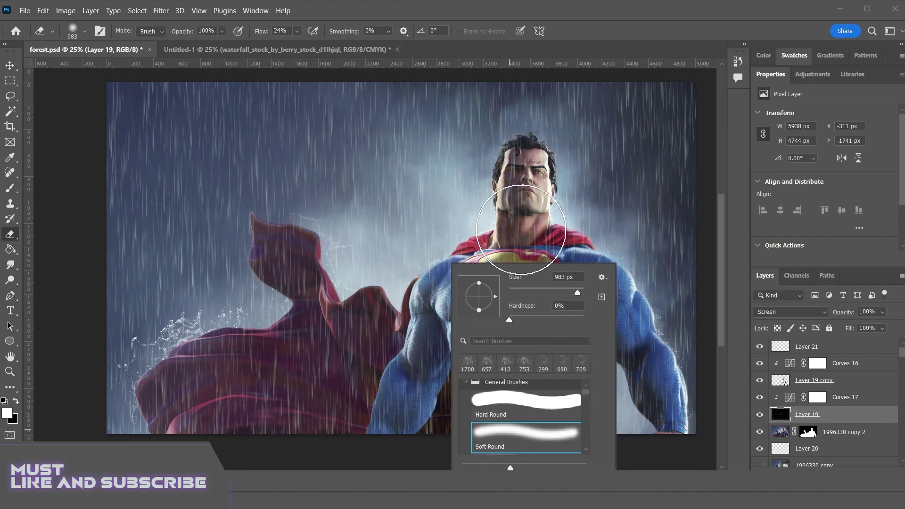
pyautogui.moveTo(520, 229); pyautogui.dragTo(525, 179)
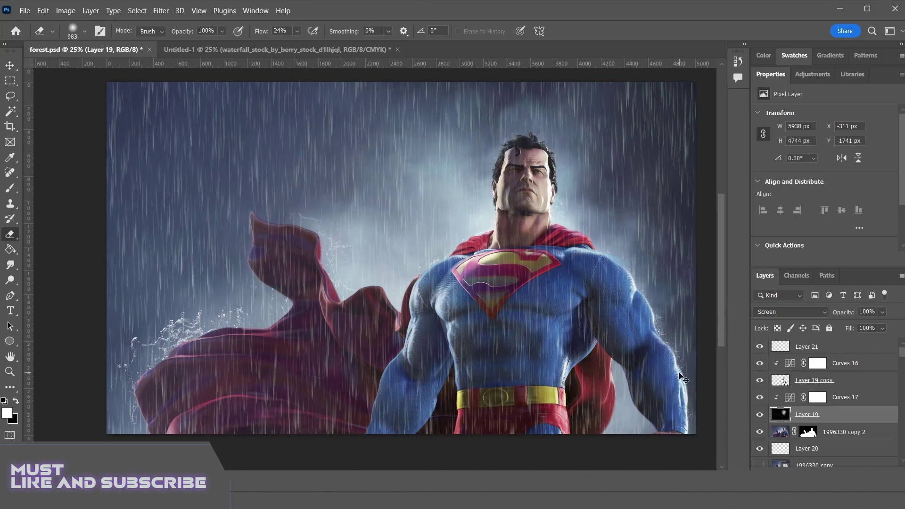
# Reduce the eraser to 188 px and fade Layer 19's rain over the torso and arms
pyautogui.hotkey('ctrl', '+')
pyautogui.scroll(-3, 650, 368)
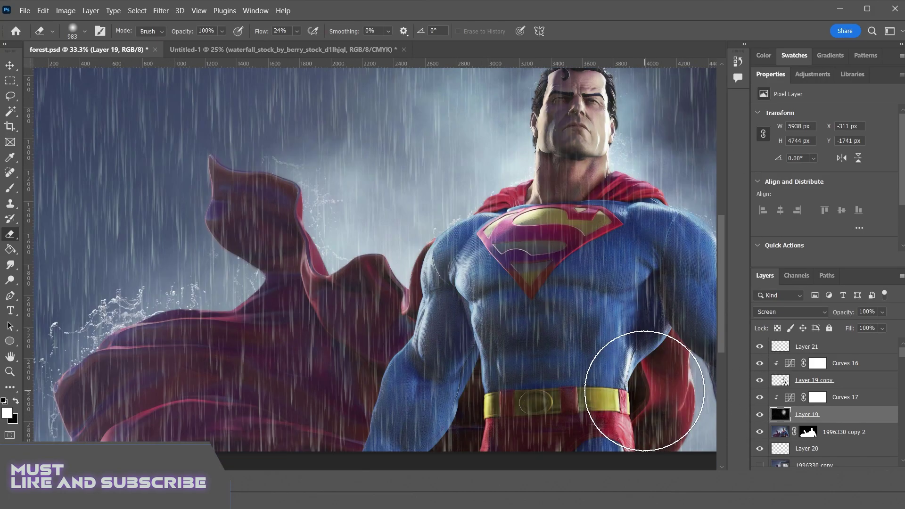
pyautogui.keyDown('alt'); pyautogui.rightClick(561, 271); pyautogui.keyUp('alt')
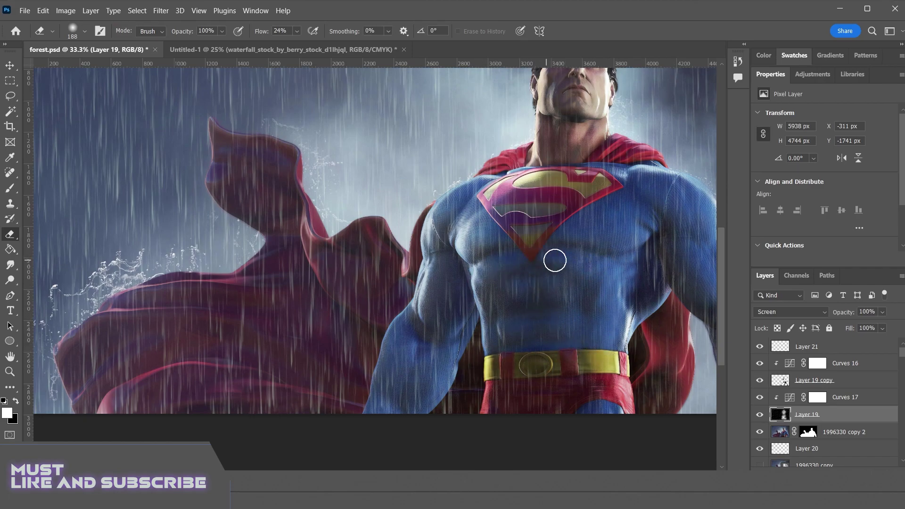
pyautogui.moveTo(646, 324); pyautogui.dragTo(530, 368)
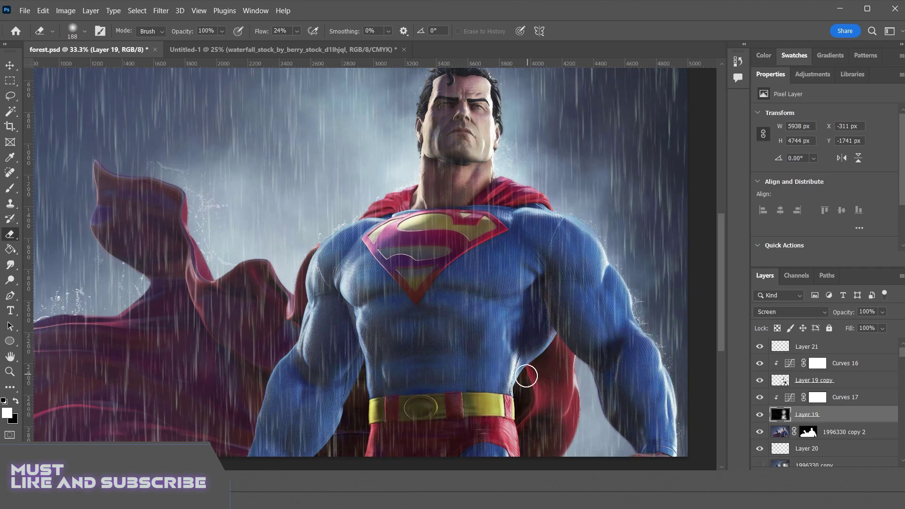
# Fade Layer 19's rain over the folds of the flowing cape with the 188 px soft eraser
pyautogui.moveTo(528, 429); pyautogui.dragTo(716, 451)
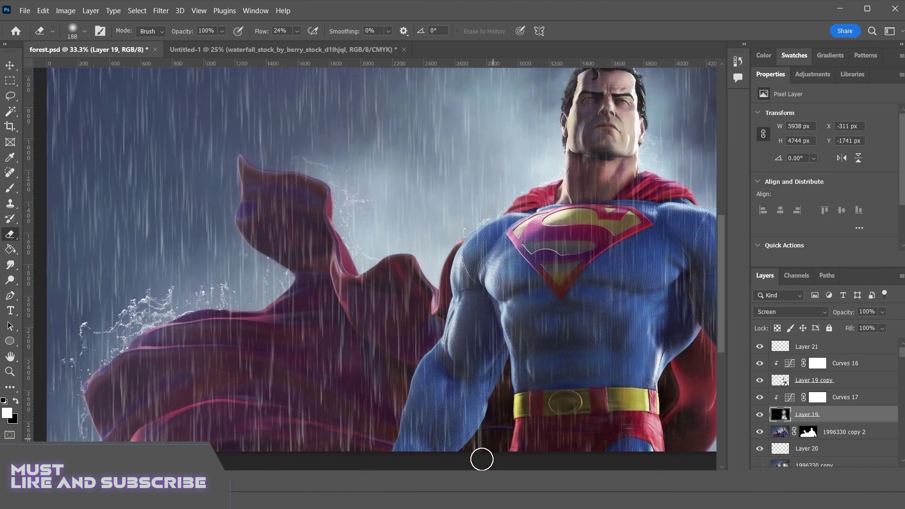
pyautogui.moveTo(391, 362); pyautogui.dragTo(451, 434)
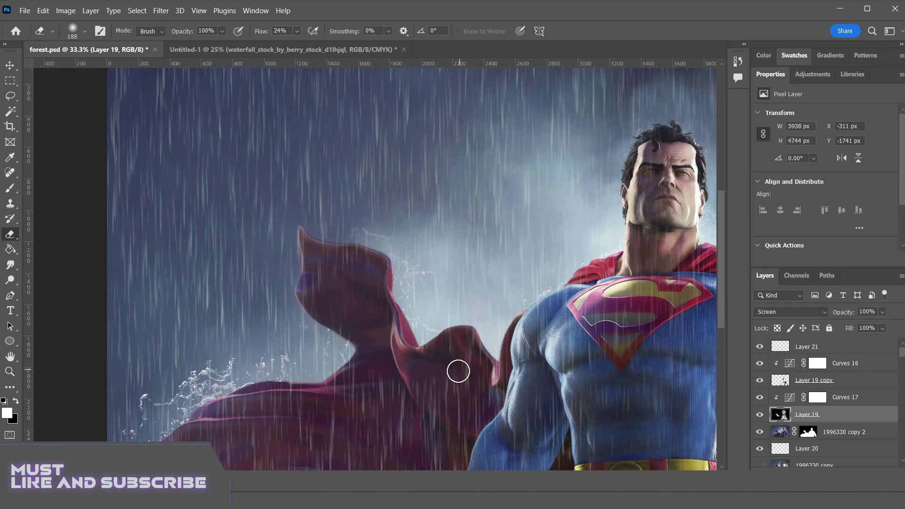
pyautogui.moveTo(445, 398); pyautogui.dragTo(374, 385)
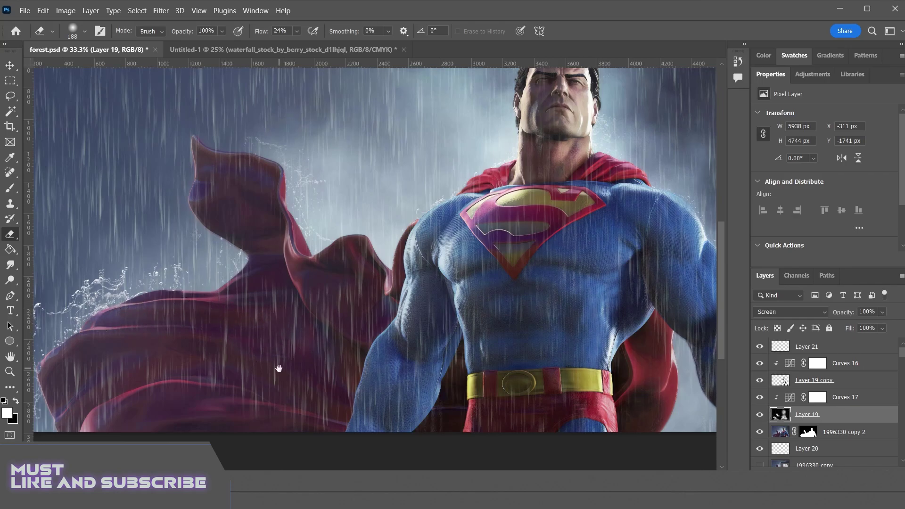
pyautogui.moveTo(327, 351); pyautogui.dragTo(291, 378)
pyautogui.moveTo(327, 351); pyautogui.dragTo(272, 377)
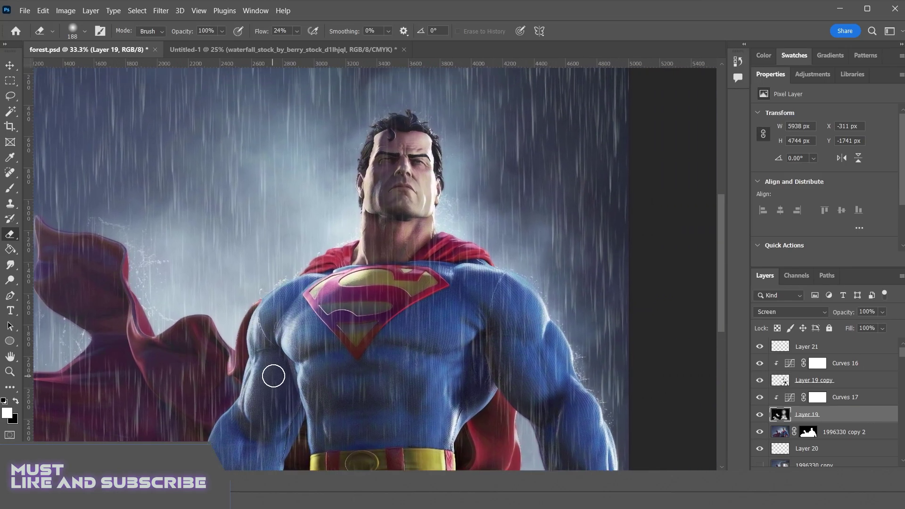
# Add a Curves adjustment clipped to the splashes on Layer 20
pyautogui.scroll(-3, 282, 347)
pyautogui.scroll(3, 281, 343)
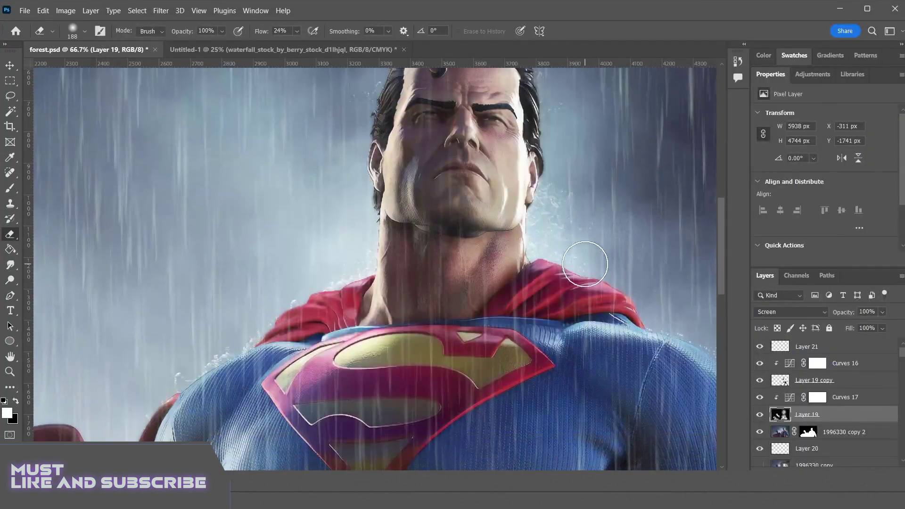
pyautogui.click(783, 446)
pyautogui.click(813, 75)
pyautogui.click(792, 108)
pyautogui.click(819, 260)
# Darken the Layer 20 splashes by pulling down the blue and RGB curves of their clipped adjustment
pyautogui.click(820, 129)
pyautogui.click(820, 145)
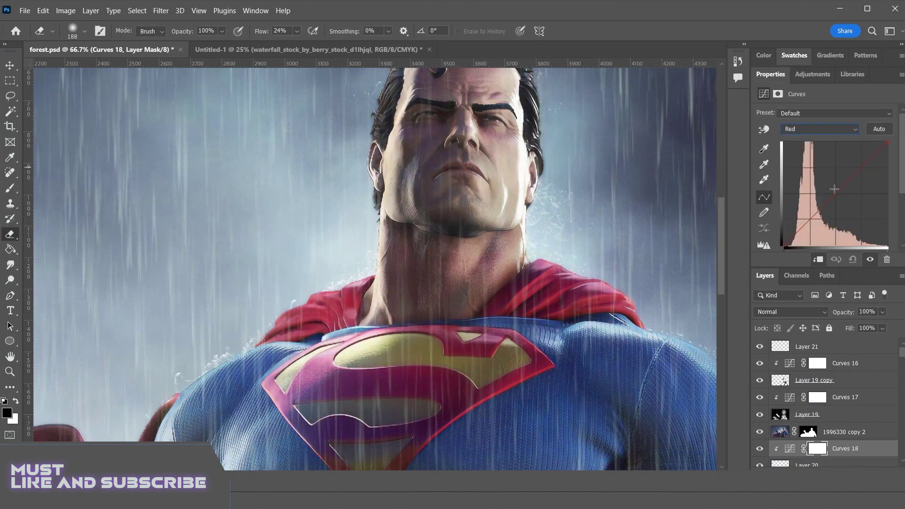
pyautogui.moveTo(837, 193); pyautogui.dragTo(853, 214)
pyautogui.click(844, 131)
pyautogui.click(843, 166)
pyautogui.click(845, 132)
pyautogui.click(847, 140)
# Compare the whole image with the Layer 20 splashes hidden and shown, examining the cape and upper body
pyautogui.hotkey('ctrl', '-')
pyautogui.hotkey('ctrl', '-')
pyautogui.hotkey('ctrl', '-')
pyautogui.hotkey('ctrl', '-')
pyautogui.click(759, 466)
pyautogui.click(760, 466)
pyautogui.hotkey('ctrl', '+')
pyautogui.hotkey('ctrl', '+')
pyautogui.moveTo(453, 401); pyautogui.dragTo(633, 399)
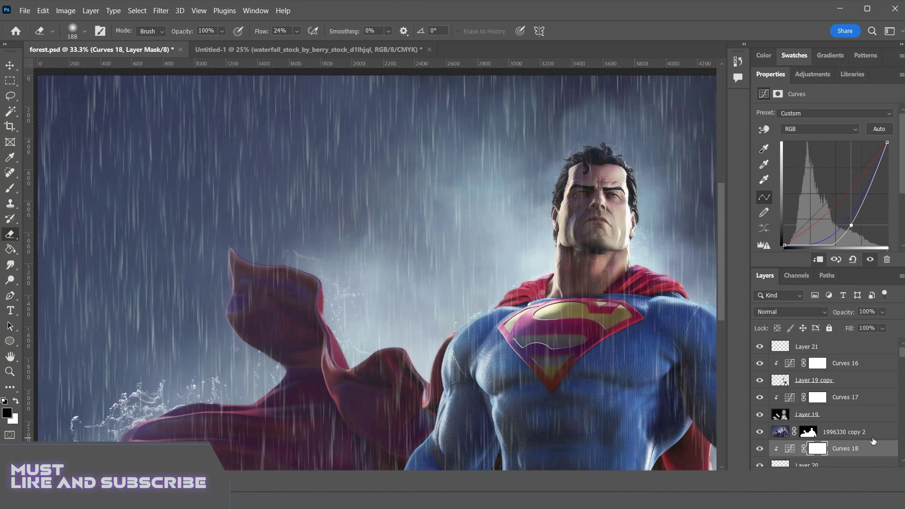
# Brighten the green channel curve of the Curves 18 adjustment clipped to the Layer 20 splashes
pyautogui.hotkey('ctrl', 'e')
pyautogui.click(813, 74)
pyautogui.click(816, 126)
pyautogui.hotkey('ctrl', 'alt', 'g')
pyautogui.moveTo(880, 156)
pyautogui.mouseDown()
pyautogui.moveTo(884, 227)
pyautogui.moveTo(887, 143)
pyautogui.mouseUp()
pyautogui.click(797, 146)
pyautogui.moveTo(835, 186); pyautogui.dragTo(821, 175)
pyautogui.click(819, 129)
pyautogui.click(795, 142)
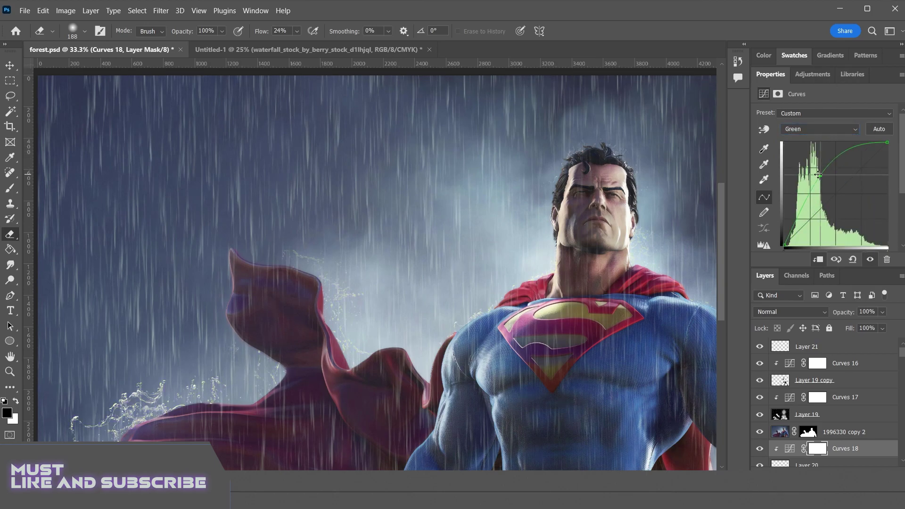
# Add a clipped, colorized Hue/Saturation adjustment above Curves 18 with Hue 238, Saturation 62 and Lightness +29
pyautogui.hotkey('ctrl', '-')
pyautogui.hotkey('ctrl', '-')
pyautogui.hotkey('ctrl', '+')
pyautogui.scroll(-1, 821, 175)
pyautogui.scroll(-1, 562, 286)
pyautogui.click(813, 74)
pyautogui.click(823, 181)
pyautogui.click(818, 220)
pyautogui.moveTo(847, 157); pyautogui.dragTo(846, 158)
pyautogui.moveTo(792, 182); pyautogui.dragTo(843, 214)
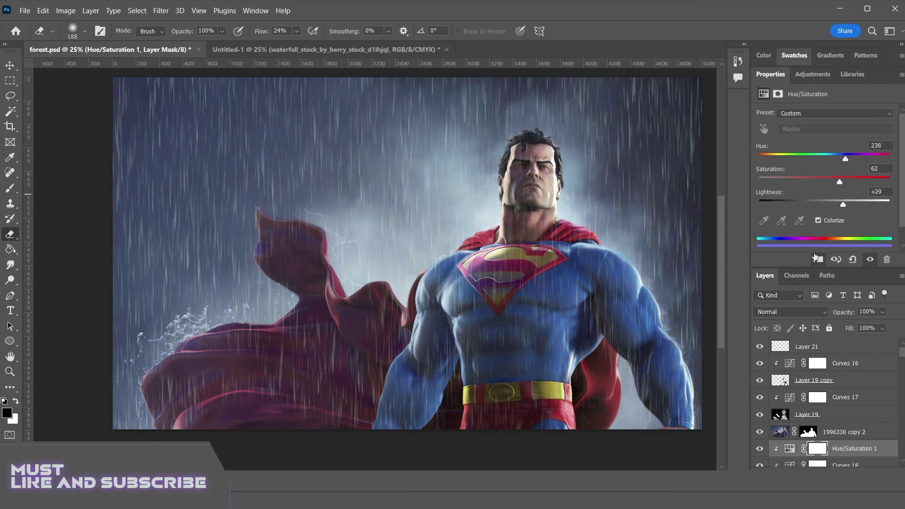
# Fade Layer 20's splashes above the far end of the flowing cape with an 860 px soft eraser
pyautogui.moveTo(186, 293); pyautogui.dragTo(226, 292)
pyautogui.scroll(-5, 802, 430)
pyautogui.click(782, 400)
pyautogui.moveTo(202, 328); pyautogui.dragTo(190, 326)
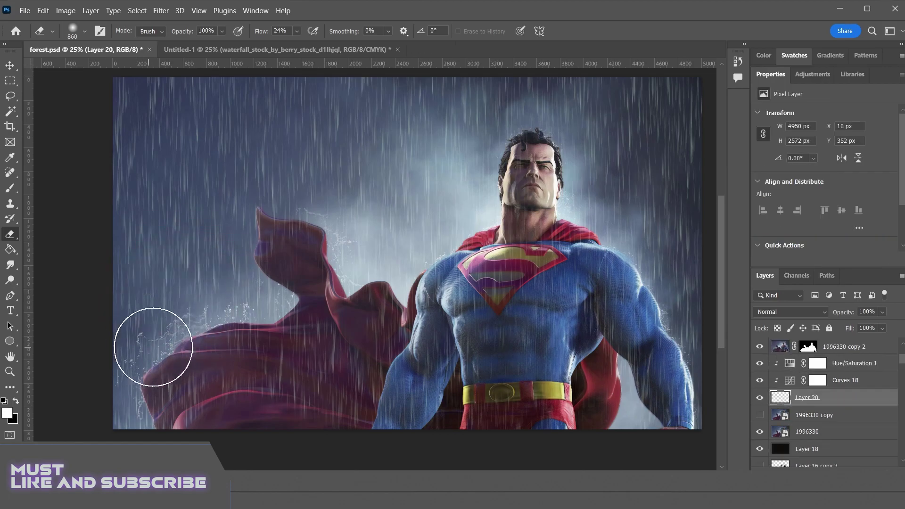
# Examine the blended rain and splashes in the forest.psd composition up close and as a whole
pyautogui.hscroll(1, 366, 331)
pyautogui.scroll(1, 366, 331)
pyautogui.hotkey('ctrl', '+')
pyautogui.hotkey('ctrl', '+')
pyautogui.hotkey('ctrl', '+')
pyautogui.hotkey('ctrl', '-')
pyautogui.hotkey('ctrl', '-')
pyautogui.hotkey('ctrl', '-')
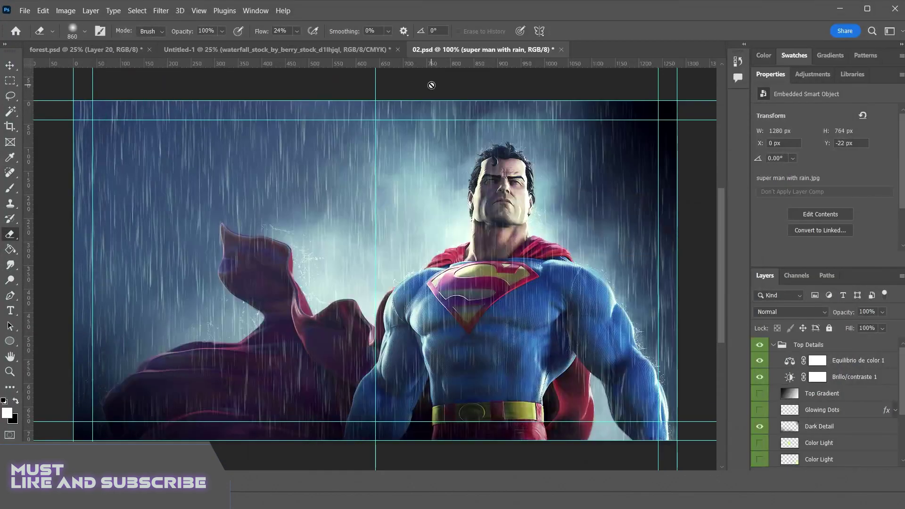
# Inspect the rain and splashes around the neck and shoulder in 02.psd, and review the full composition
pyautogui.hotkey('ctrl', '+')
pyautogui.hotkey('ctrl', '+')
pyautogui.hscroll(10, 403, 103)
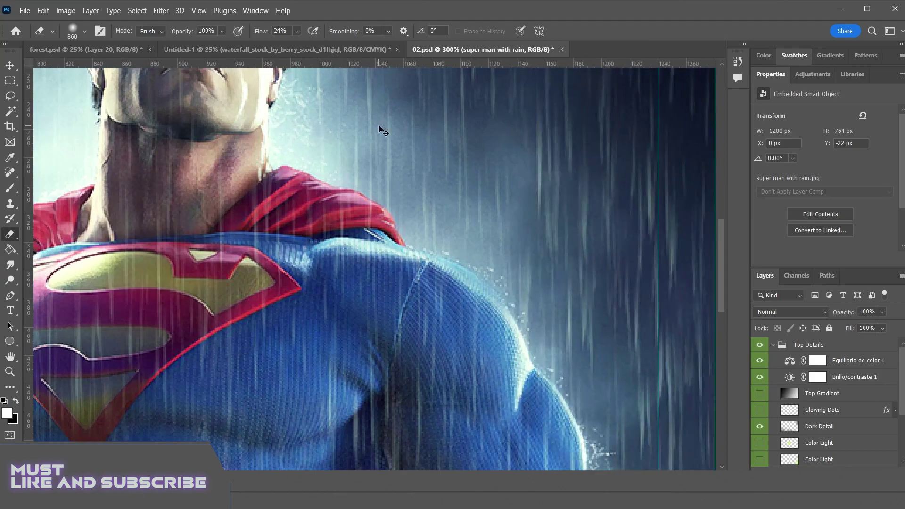
pyautogui.hotkey('ctrl', '-')
pyautogui.hotkey('ctrl', '-')
pyautogui.hscroll(-3, 377, 128)
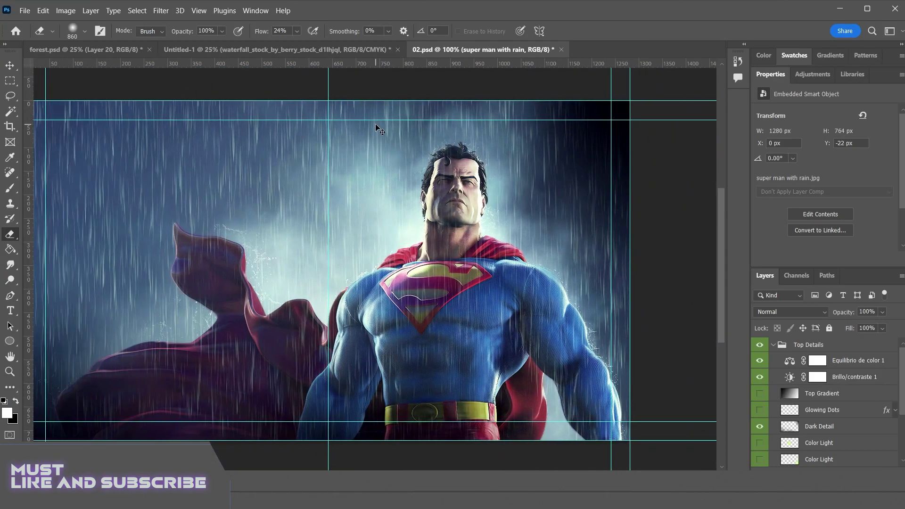